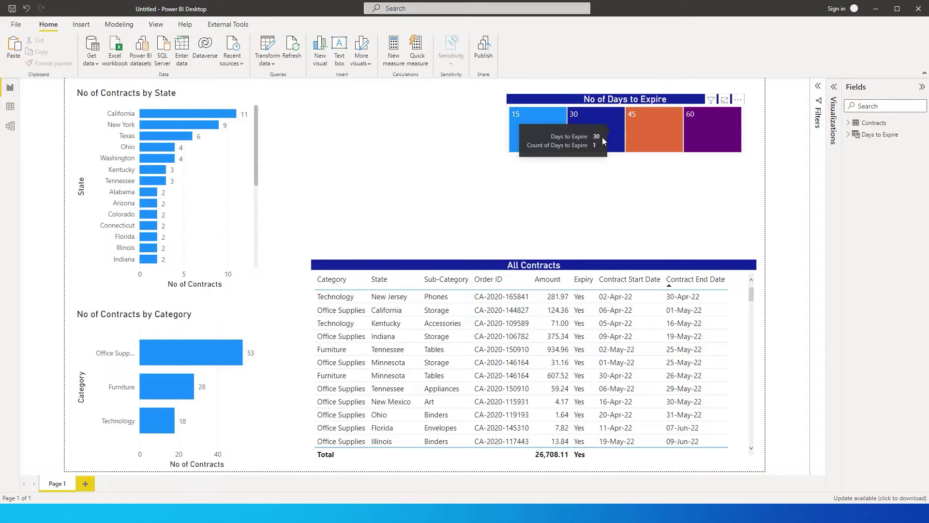
Filter the finished contracts report by 30, 15 and 60 days to expire and examine the charts and contracts table for each.
mouse_move(566, 139)
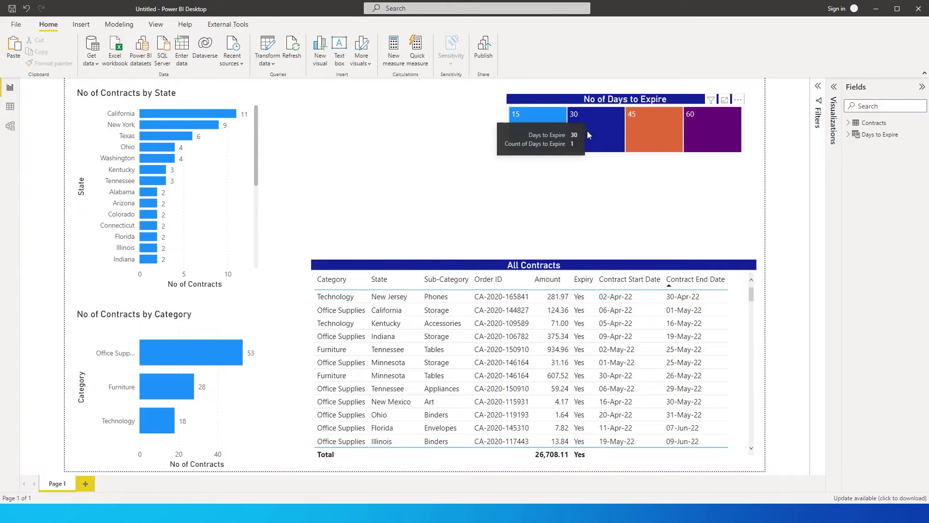
left_click(585, 126)
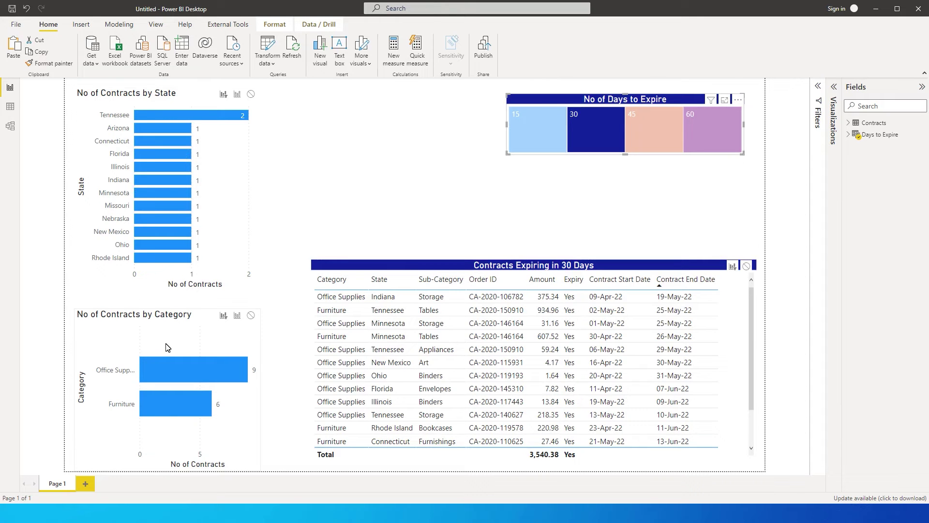
left_click(535, 136)
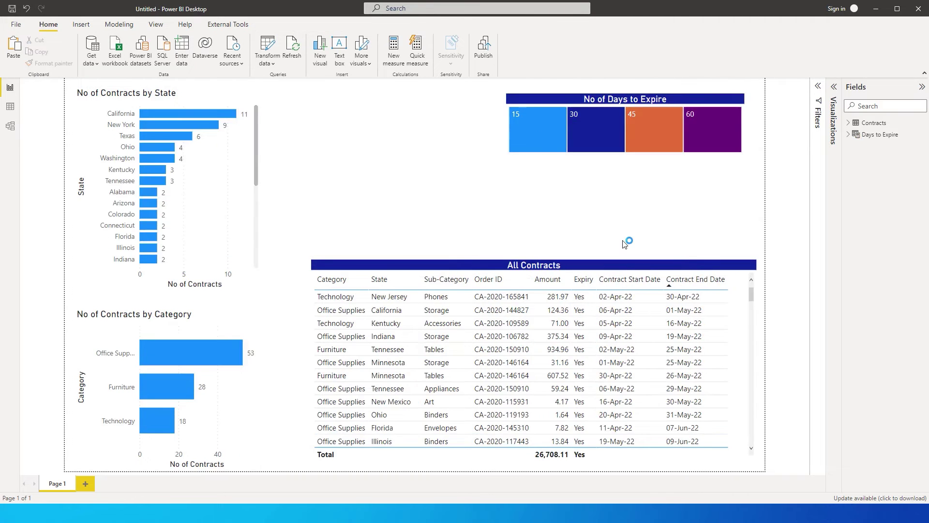
left_click(545, 132)
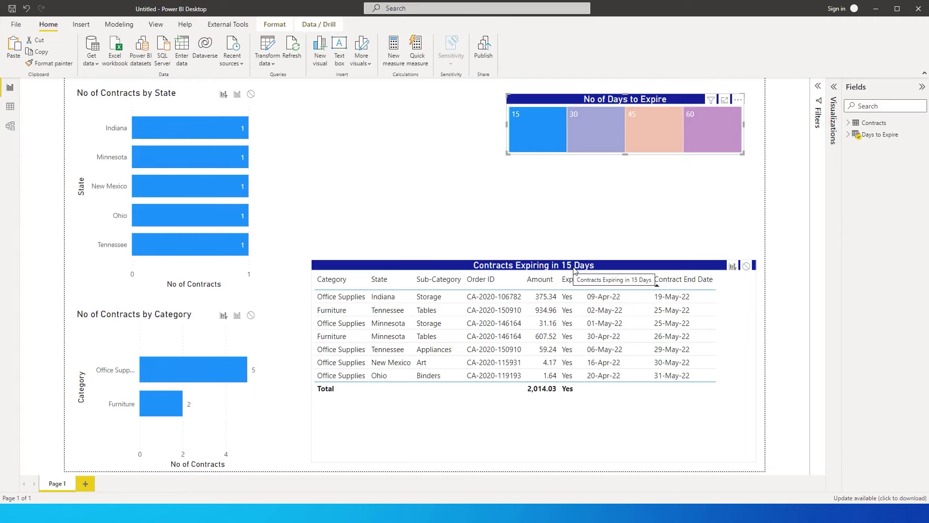
left_click(696, 129)
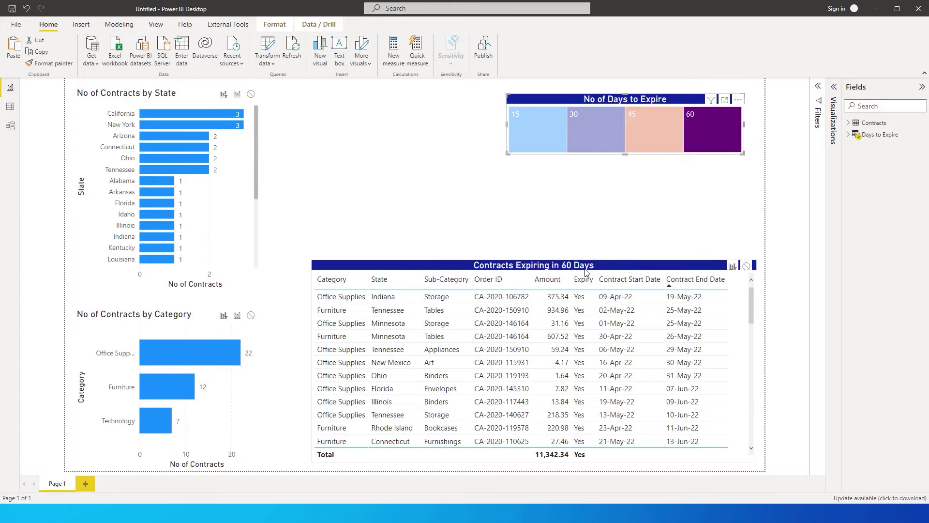
left_click(709, 133)
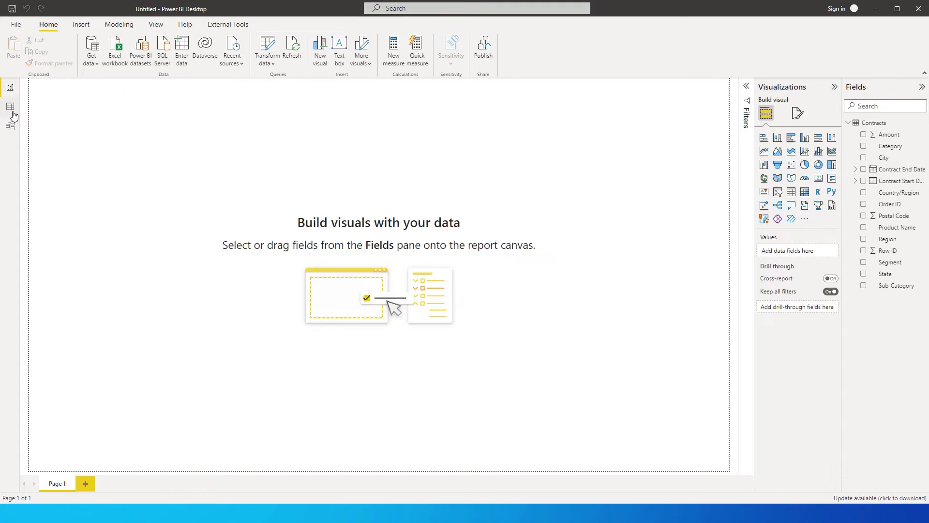
Examine the columns of the Contracts table in the data view and return to the blank report page.
left_click(10, 108)
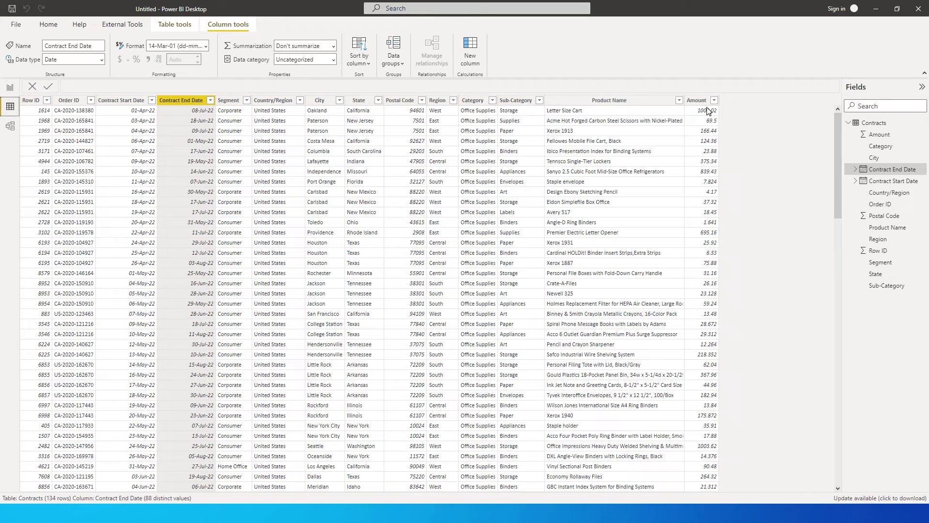
left_click(10, 88)
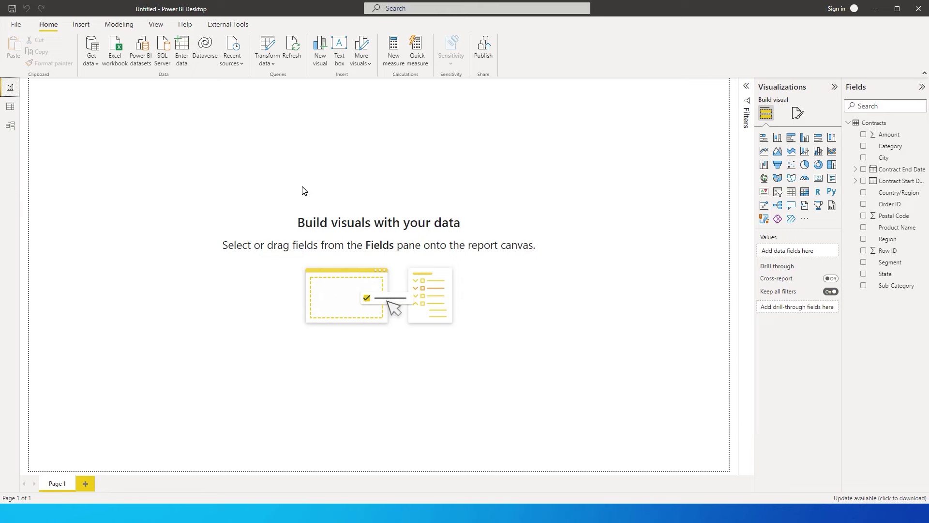
Start a new what-if parameter named "Days to Expire" with the Whole number data type.
left_click(119, 25)
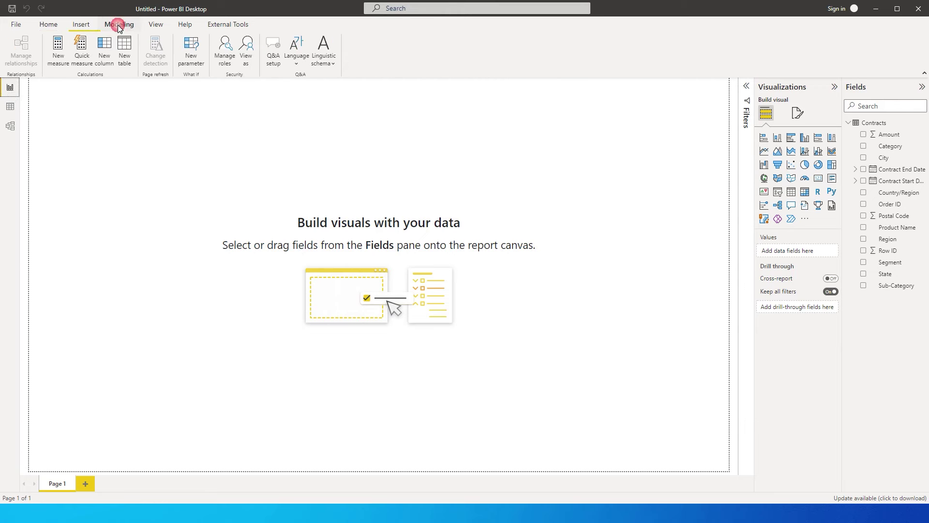
left_click(196, 70)
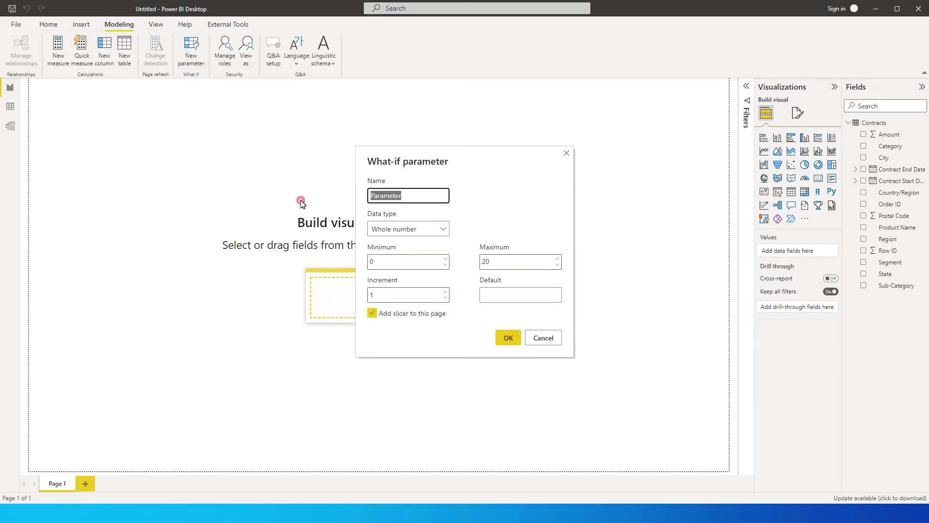
type("Days to Expire")
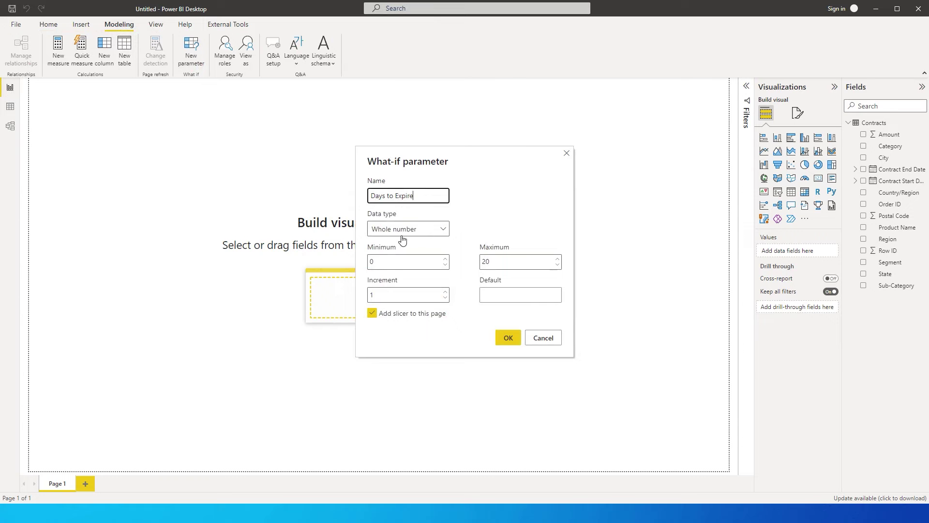
key("Tab")
key("Tab")
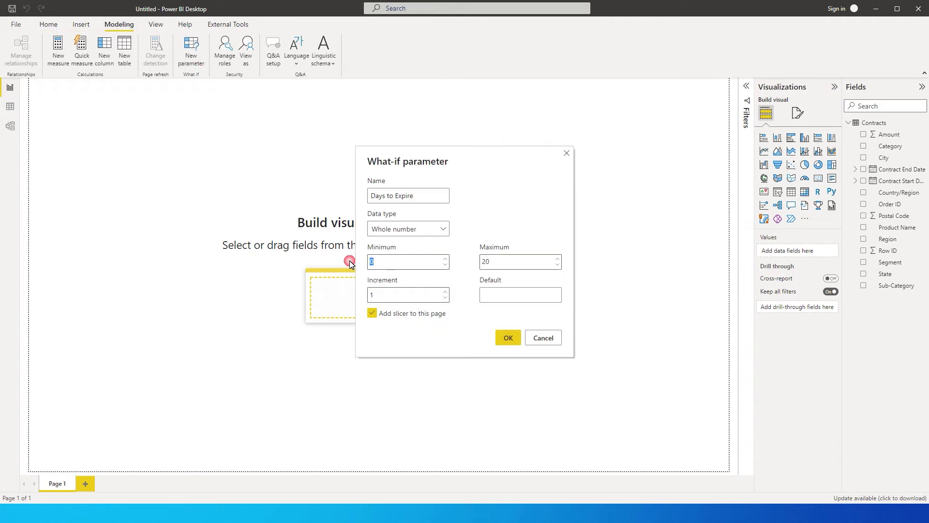
Set the parameter's minimum to 15, maximum to 60, increment to 15 and default to 15, and create it with a slicer on the page.
type("1")
key("Tab")
left_click(452, 262)
type("50")
key("Tab")
left_click(486, 261)
key("BackSpace")
type("6")
left_click(520, 296)
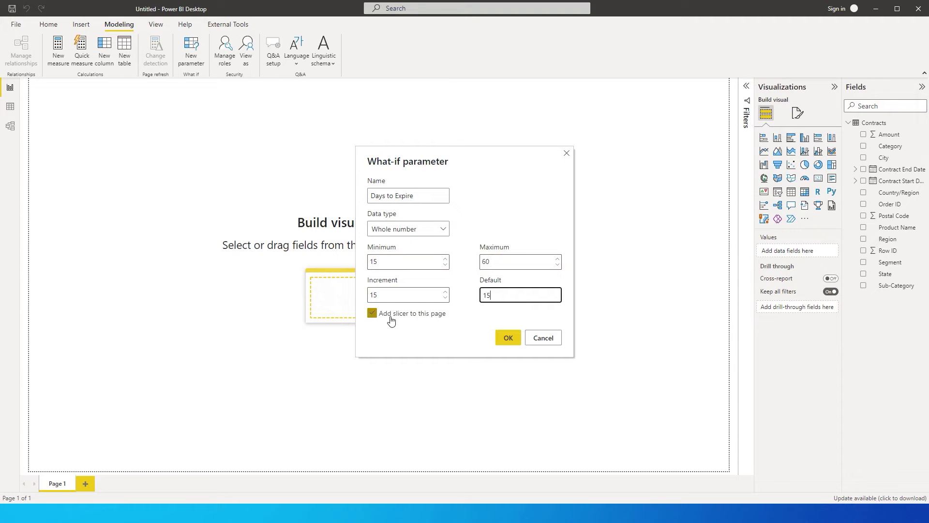
left_click(509, 339)
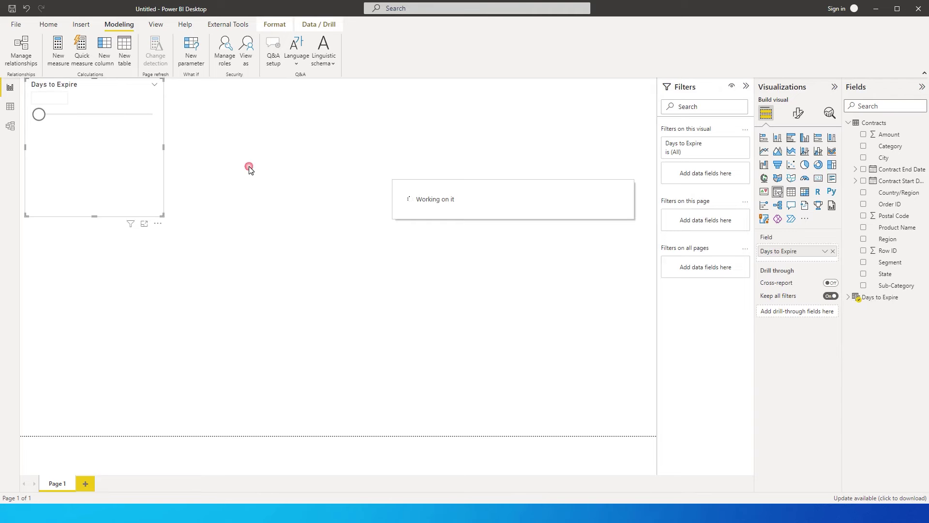
Move the Days to Expire slicer to the upper middle of the page and convert it to a treemap.
left_click_drag(89, 144, 446, 159)
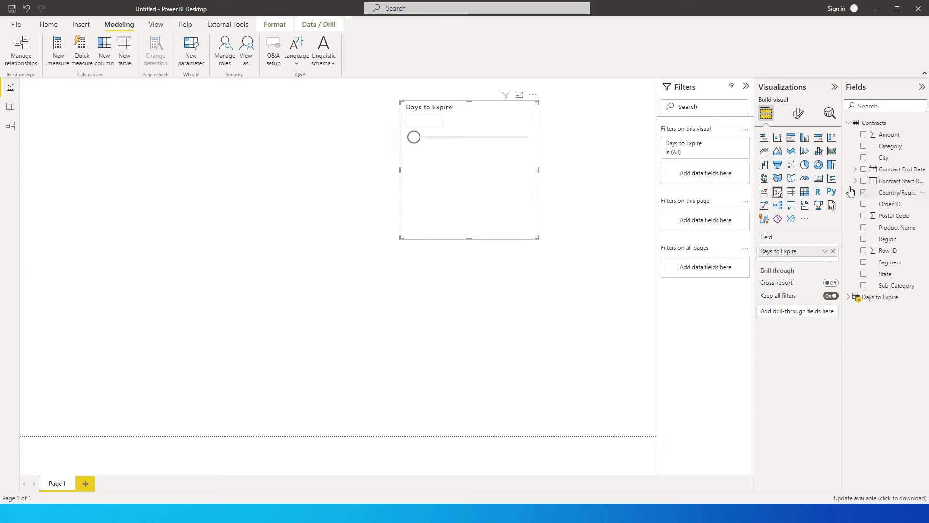
left_click(833, 166)
left_click_drag(507, 190, 485, 186)
Add the Days to Expire Value measure as the treemap's values and reshape the visual into a wide, short strip.
left_click(848, 297)
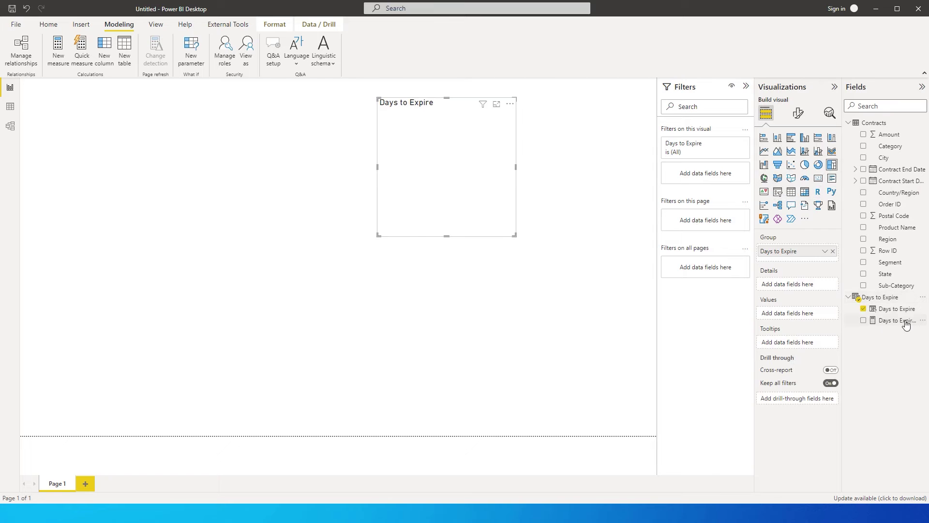
left_click_drag(905, 325, 805, 315)
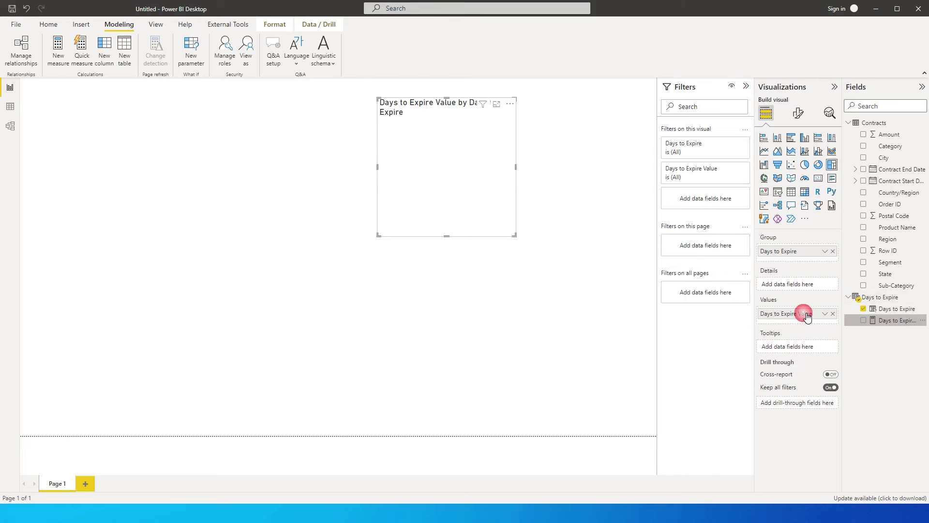
left_click_drag(516, 236, 608, 159)
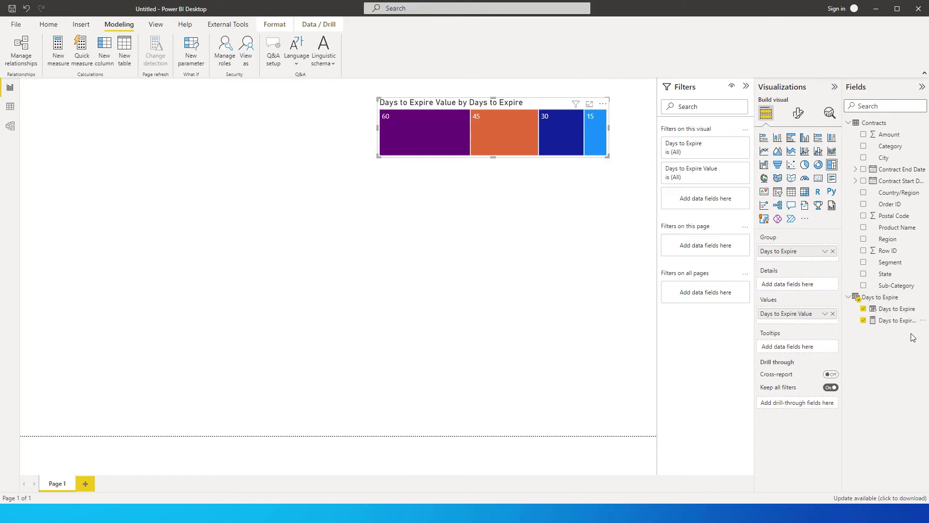
Replace the treemap's value with the Days to Expire field aggregated as Count (Distinct), and shrink the visual slightly.
left_click(826, 314)
left_click(800, 319)
left_click_drag(807, 320, 907, 319)
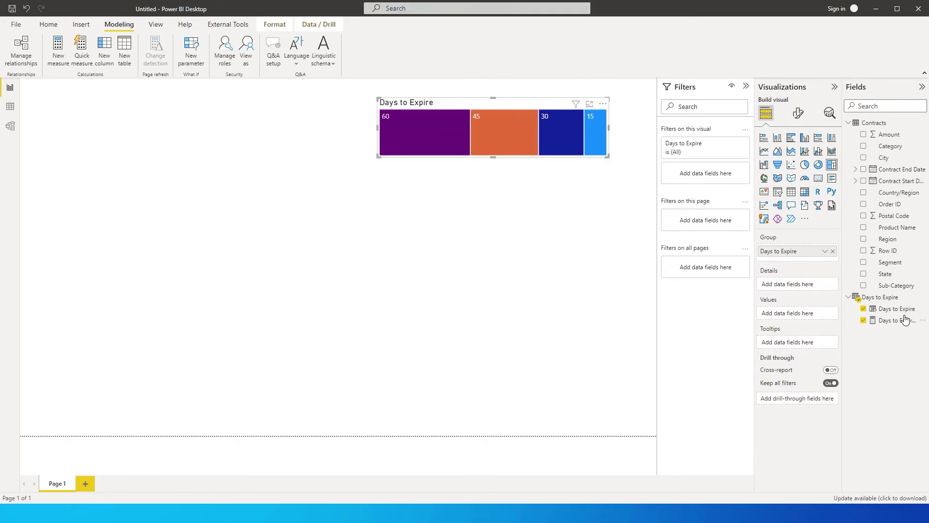
left_click(825, 313)
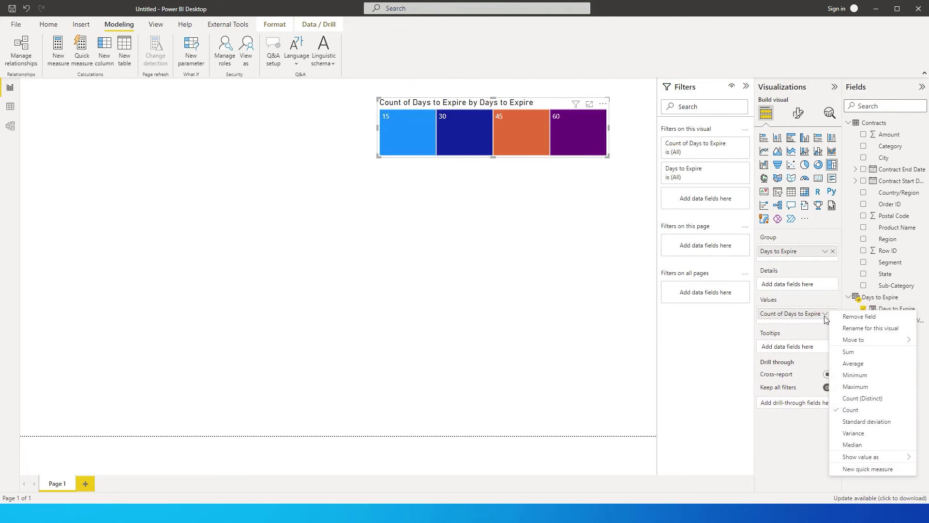
left_click(867, 399)
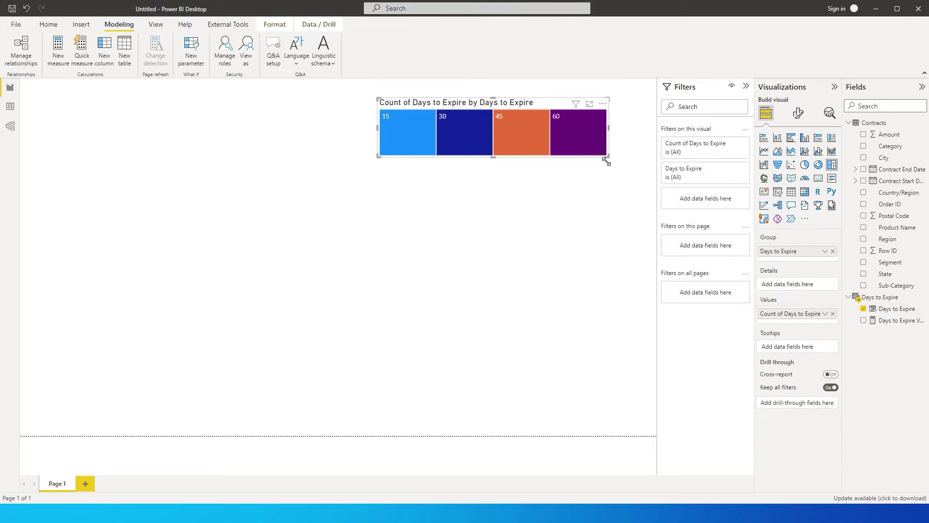
left_click_drag(607, 161, 592, 153)
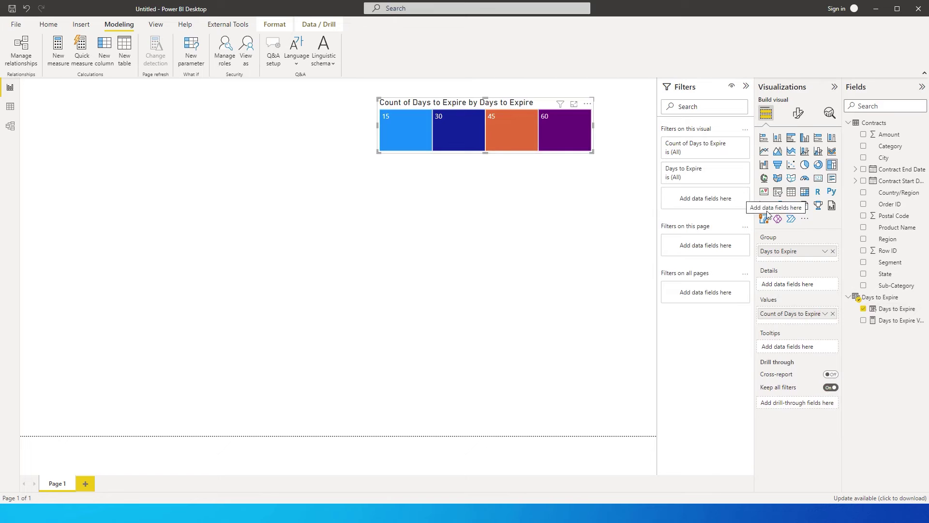
Title the treemap "Days to Expire" in centred bold white text on dark blue, and move it to the upper right of the page.
left_click(798, 120)
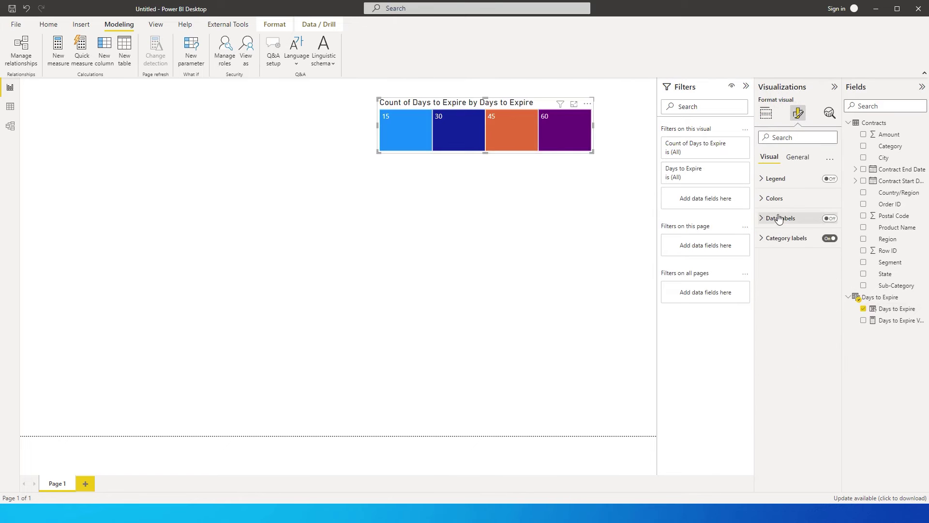
left_click(798, 157)
left_click(771, 199)
left_click(803, 229)
type("Days")
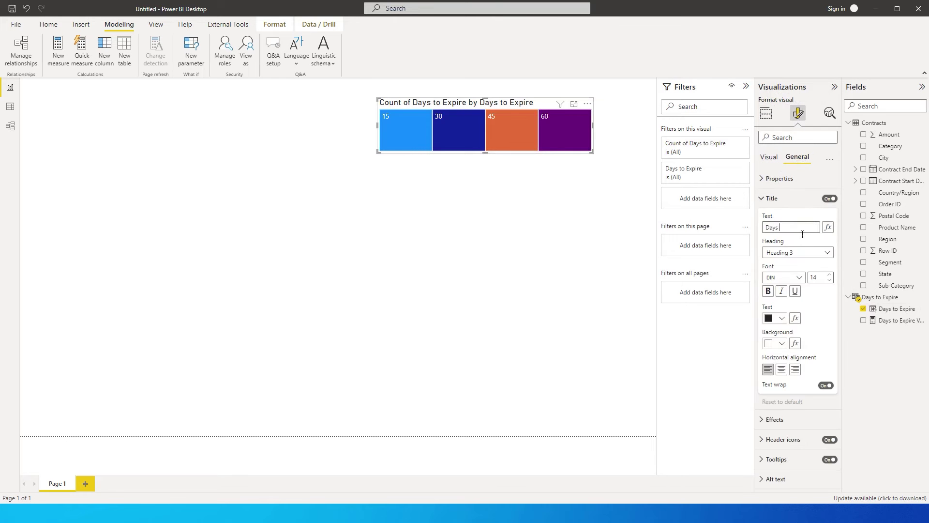
type(" to Expire")
left_click_drag(495, 104, 547, 99)
left_click(556, 221)
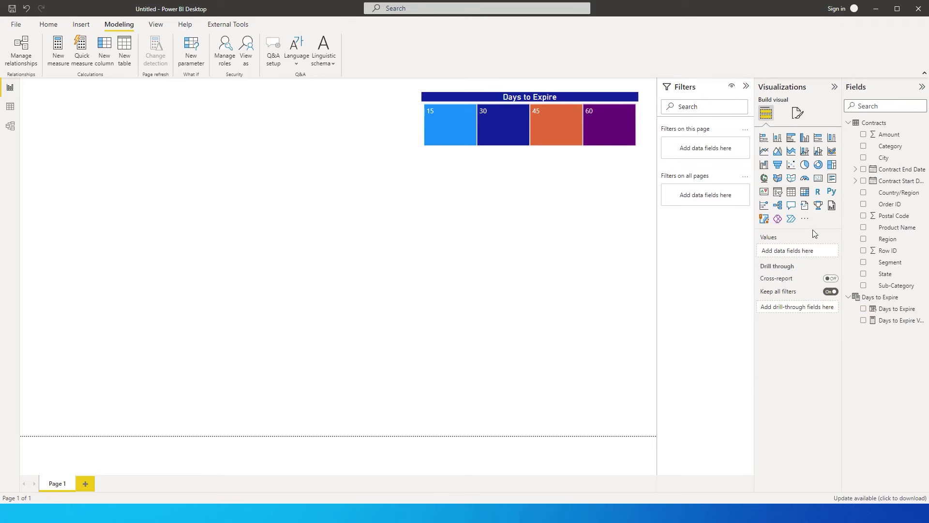
Add a table visual showing Category, State, Sub-Category, Order ID and Amount from the Contracts table.
left_click(793, 192)
left_click(864, 146)
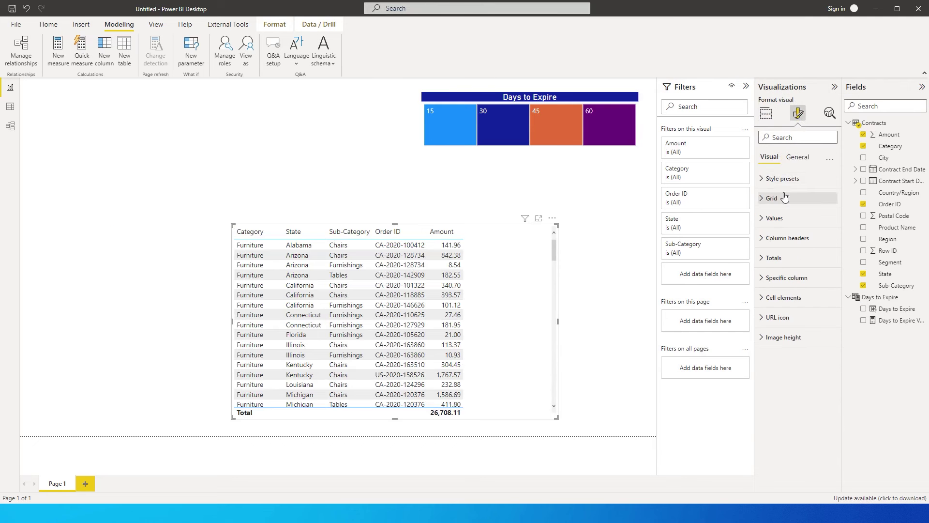
Apply the Minimal style preset to the contracts table and adjust its size and position below the treemap.
left_click(782, 179)
left_click(779, 198)
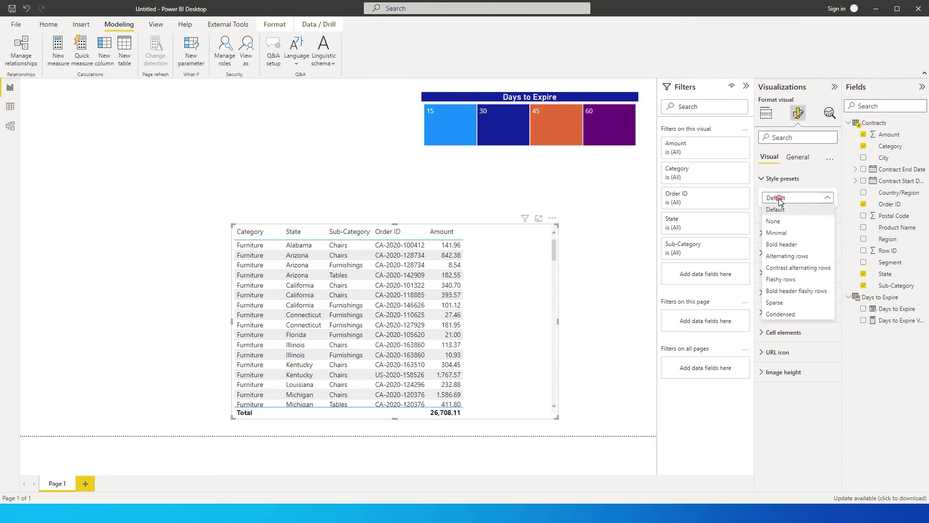
left_click(787, 234)
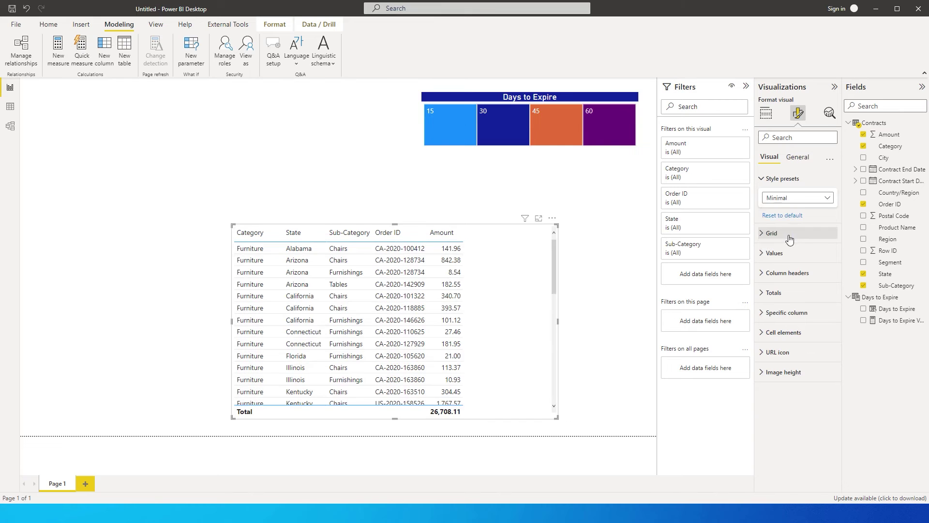
left_click_drag(557, 423, 533, 422)
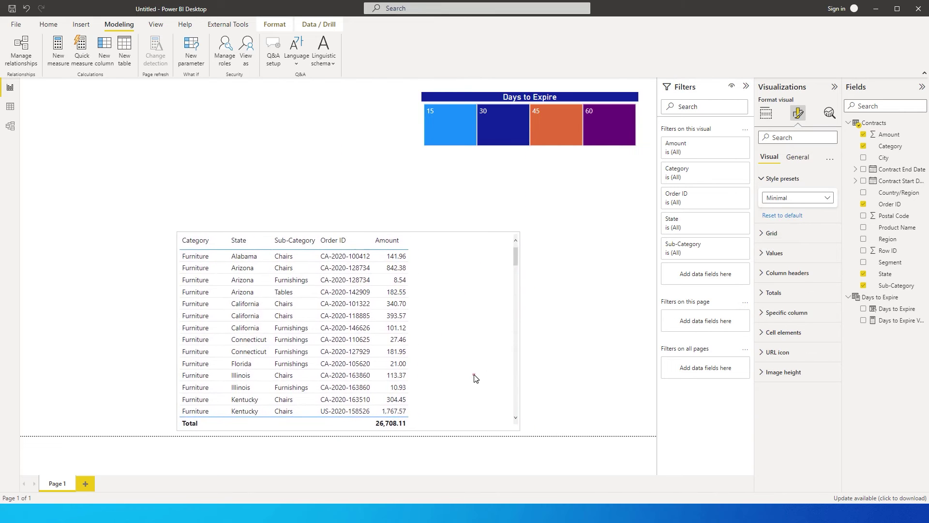
left_click(567, 355)
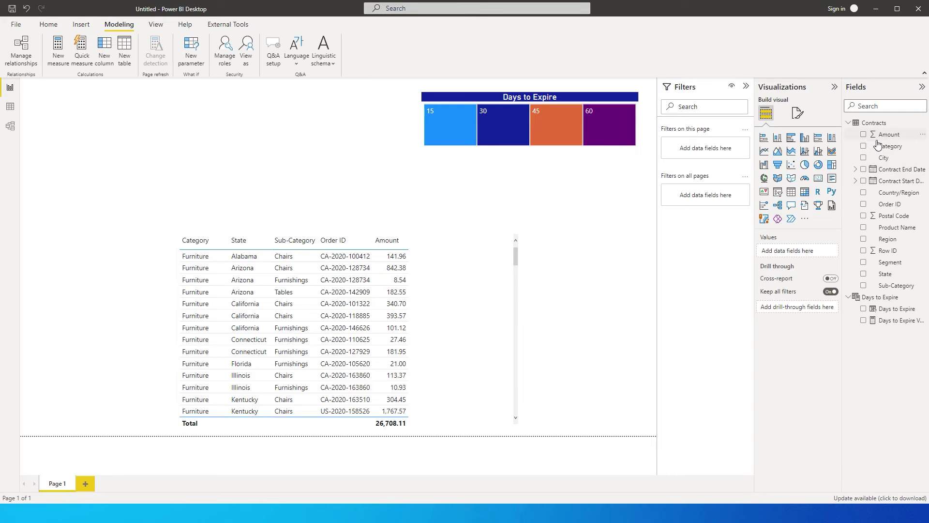
Create a measure named Expiry in the Contracts table, starting with a variable ExpiryDate = MIN(Contracts[Contract End Date]).
left_click(925, 124)
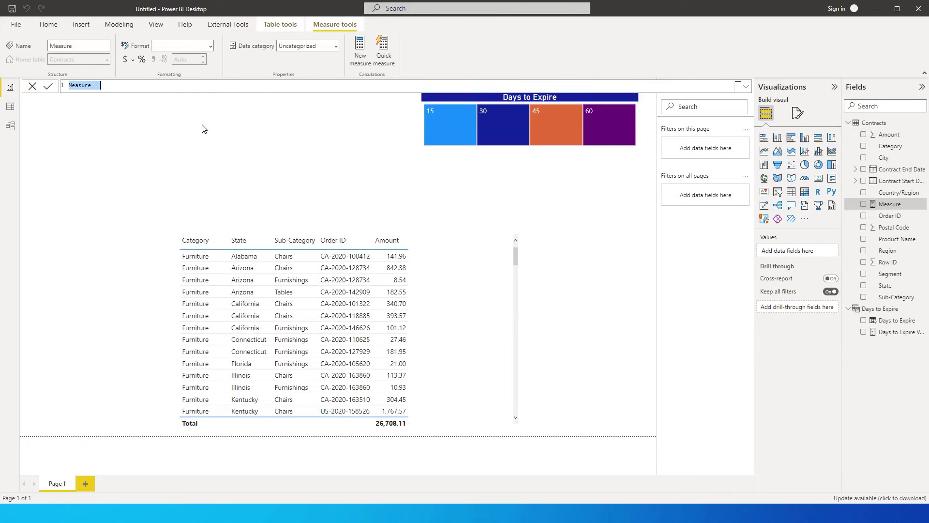
type("Expiry =")
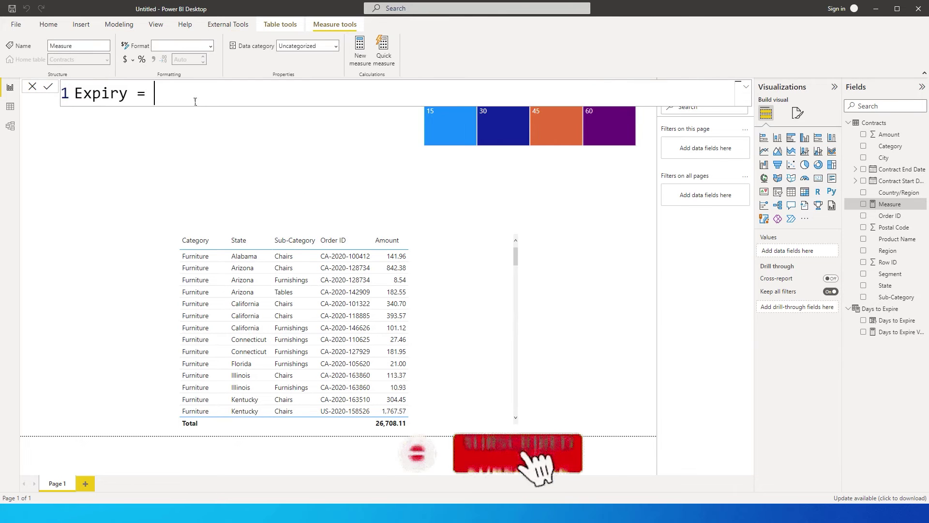
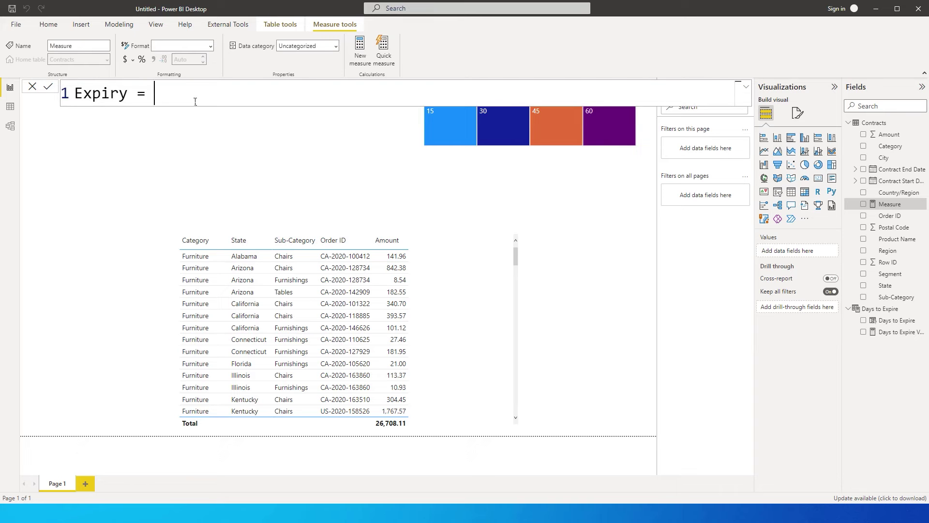
type("Va")
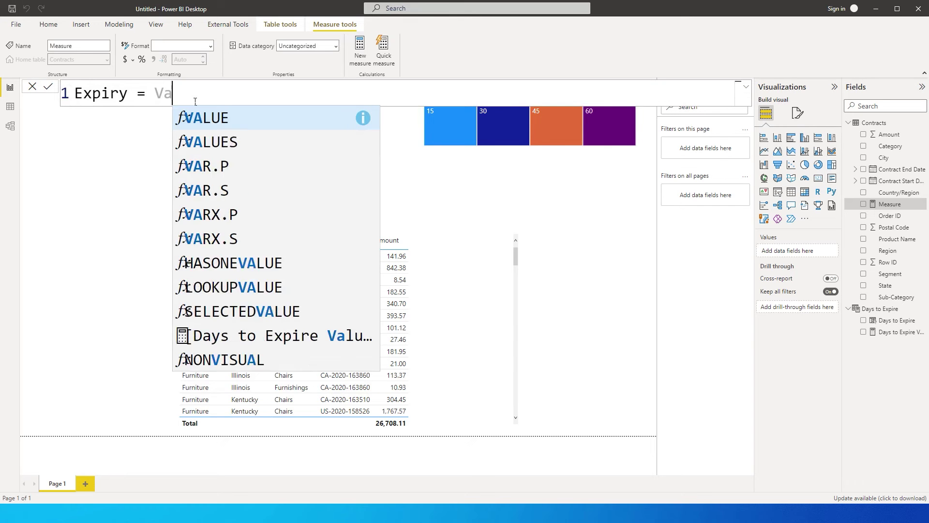
type("r Expida")
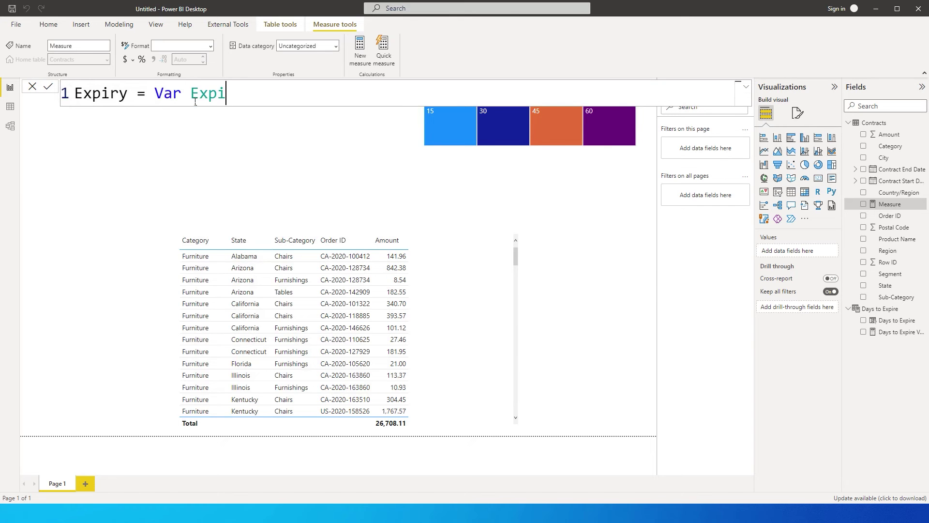
key("BackSpace")
key("BackSpace")
type("ryDate = MIN(Ex")
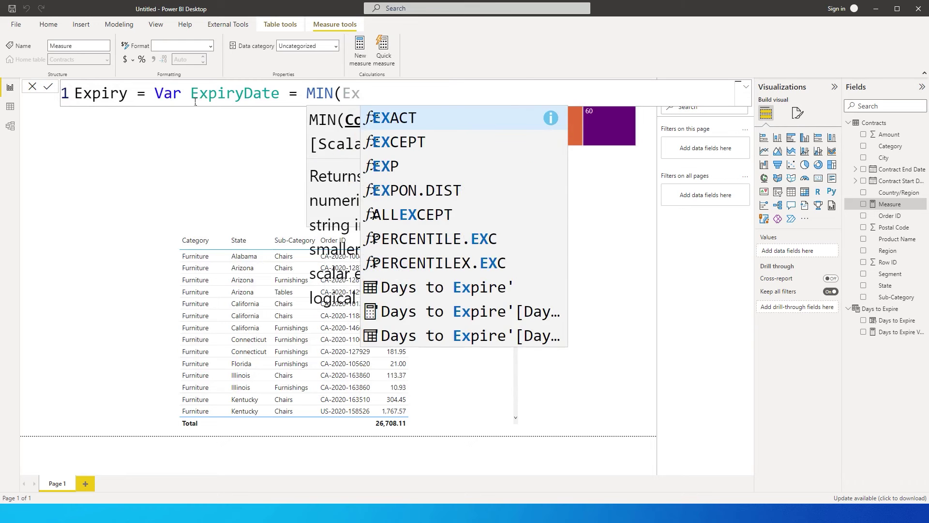
key("BackSpace")
type("nd")
key("Down")
key("Down")
key("Down")
key("Down")
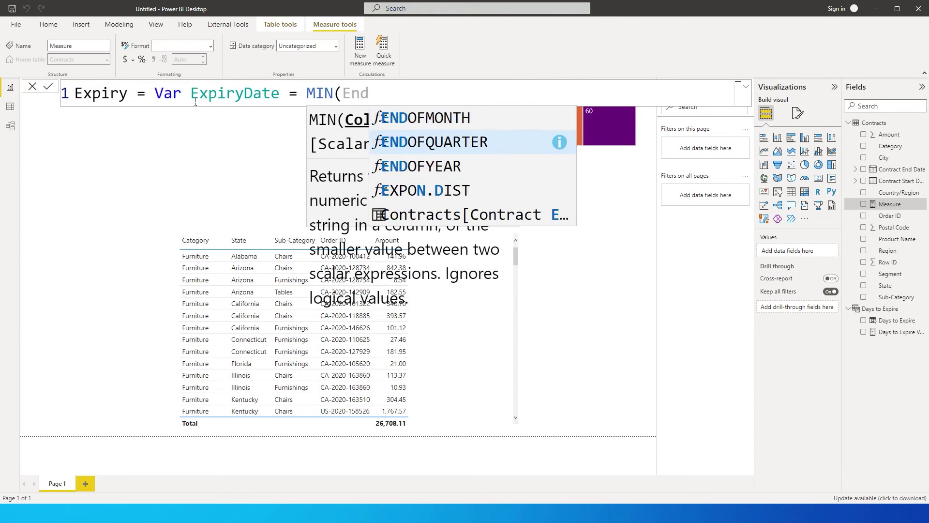
key("Tab")
type(")")
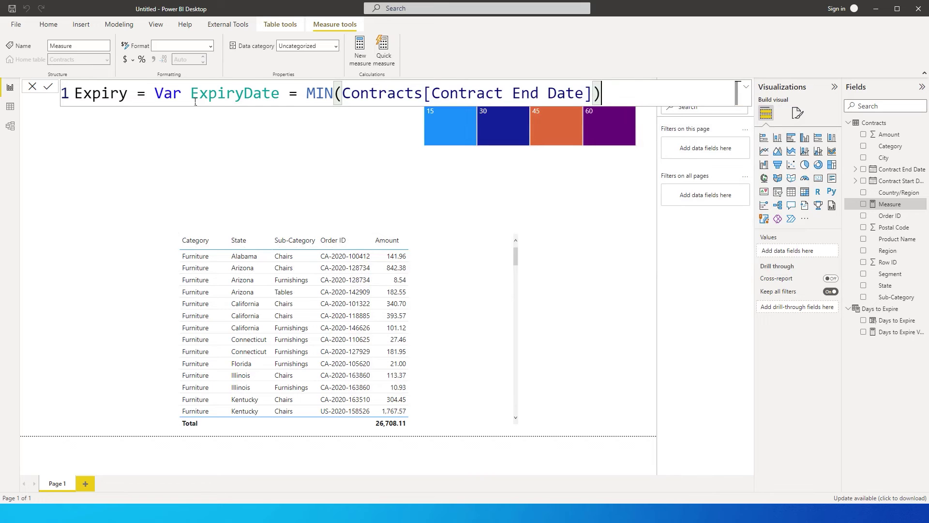
Add an indented Return line followed by an IF(AND( test whose first condition is ExpiryDate > TODAY().
key("shift+Return")
key("Tab")
key("Tab")
type("Return")
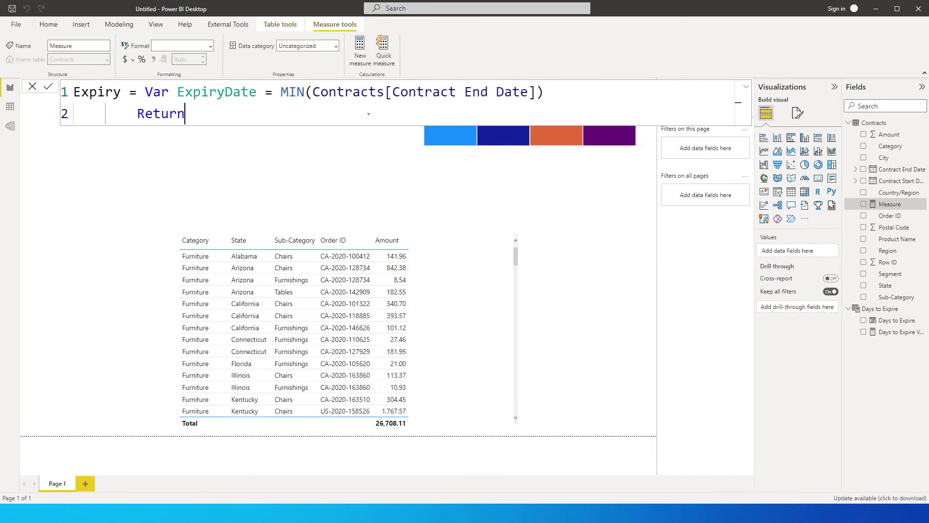
key("shift+Return")
type("IF(")
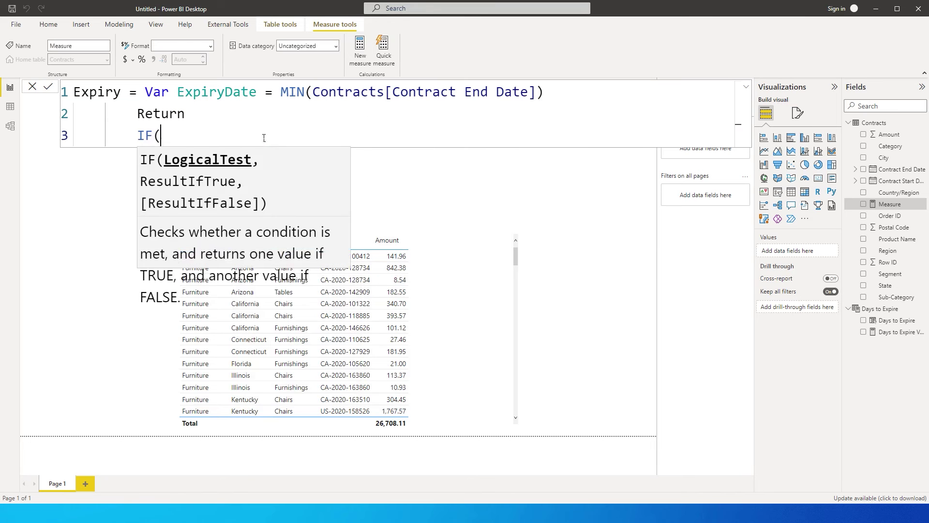
type("AND(")
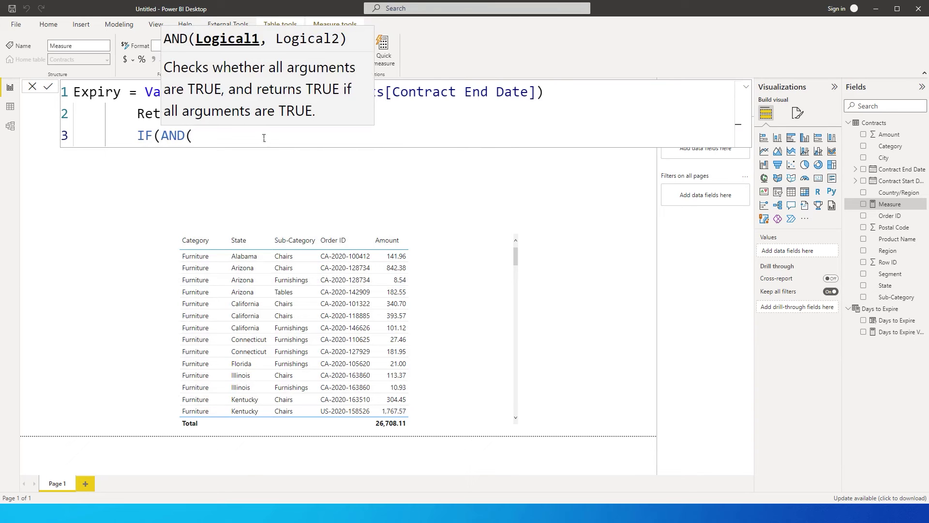
type("Expi")
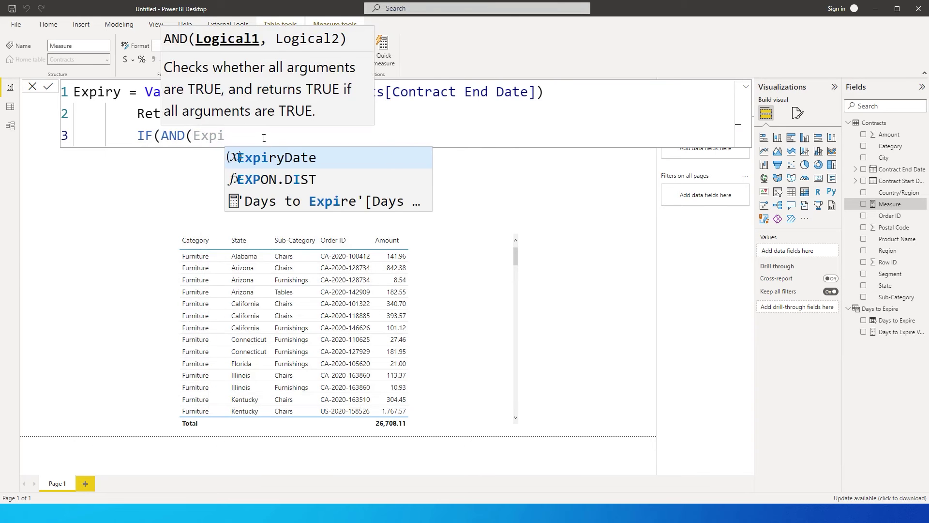
type("ryDate > T")
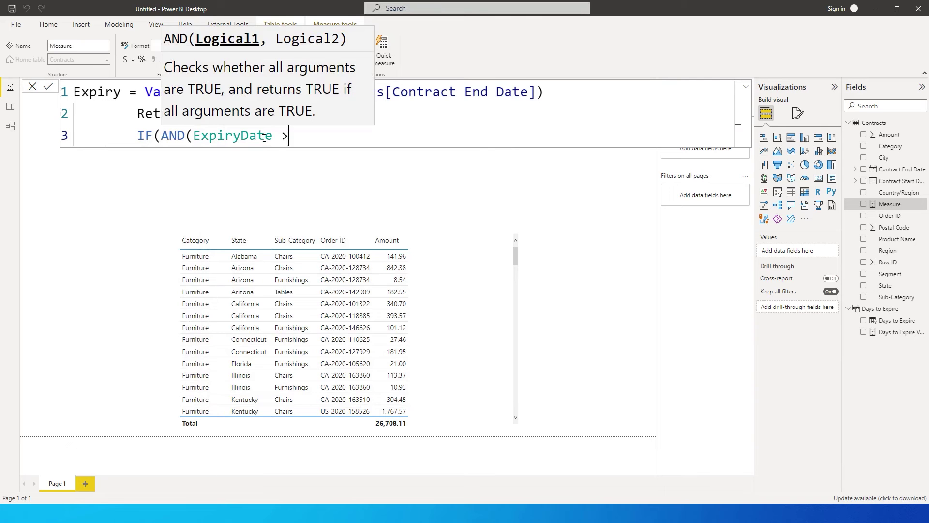
type("oday")
key("Tab")
type(")")
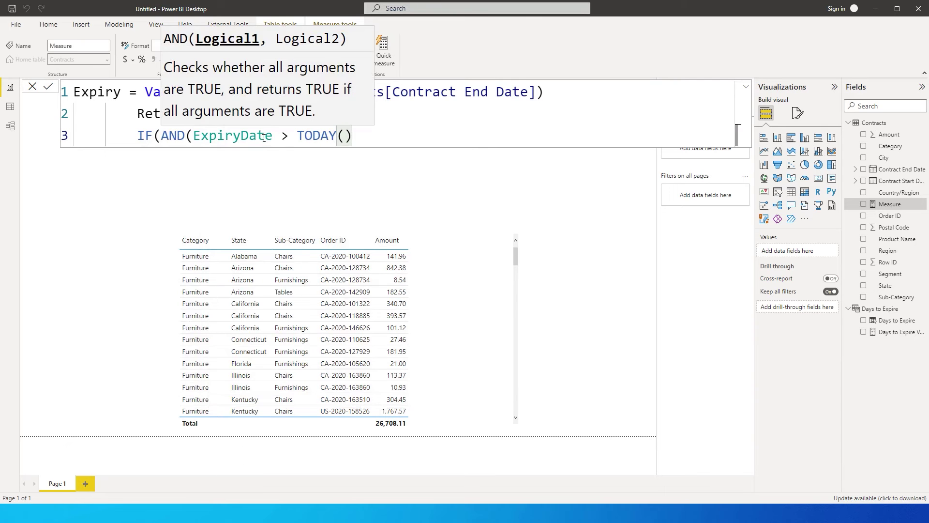
type(",")
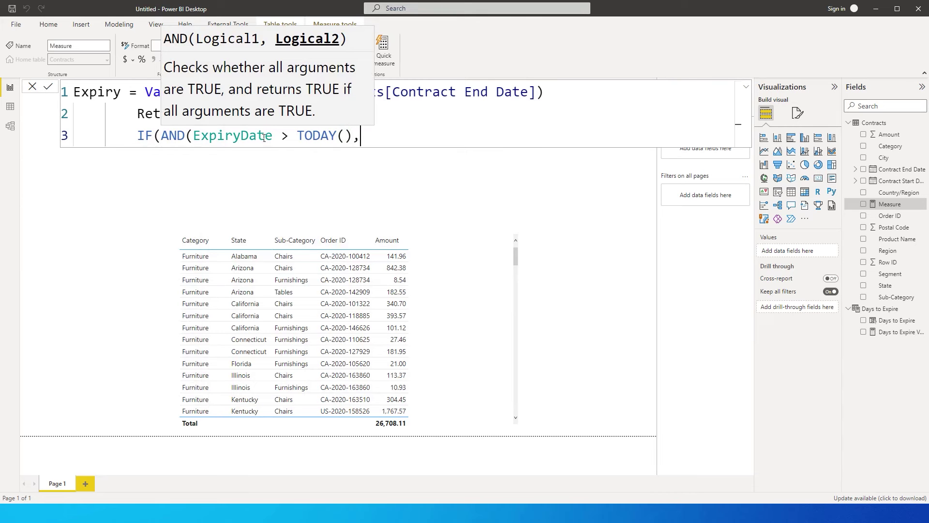
Complete the AND test with the second condition ExpiryDate <= TODAY() + 'Days to Expire'[Days to Expire Value].
type("Ex")
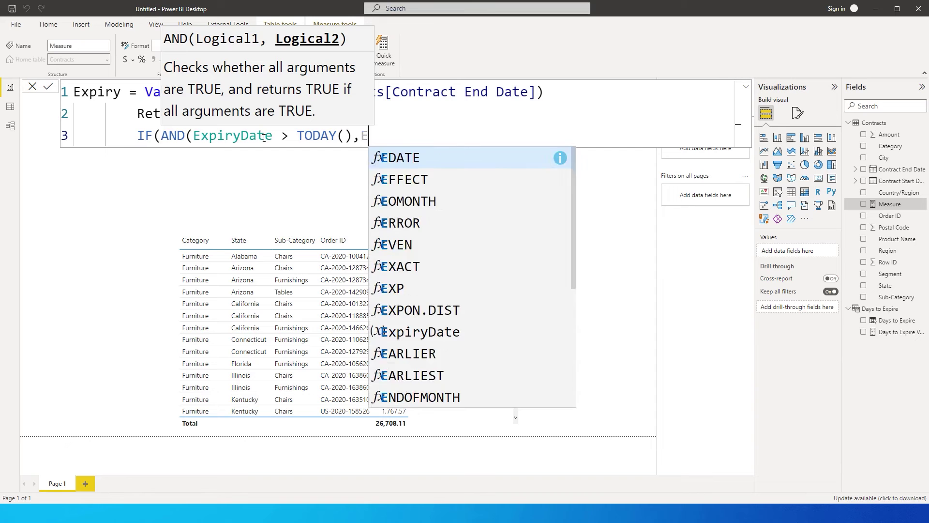
type("piryDate ")
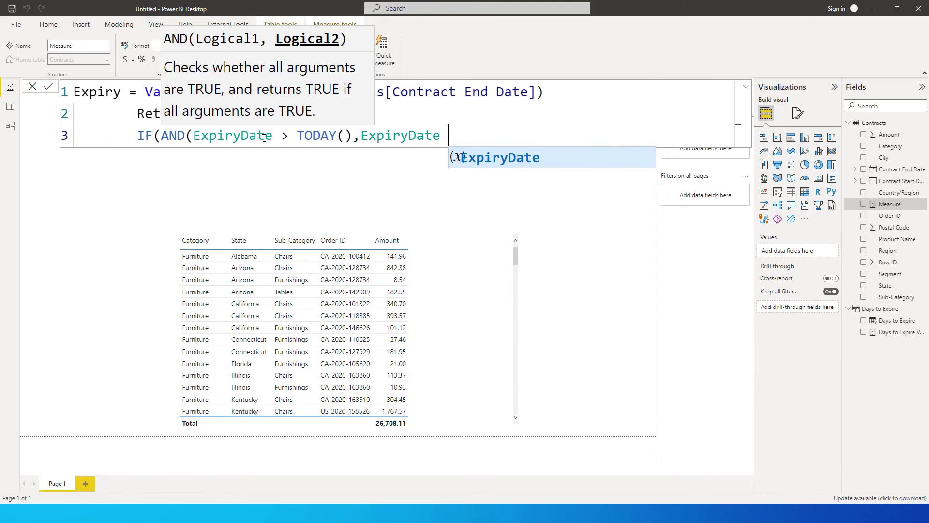
type("<=")
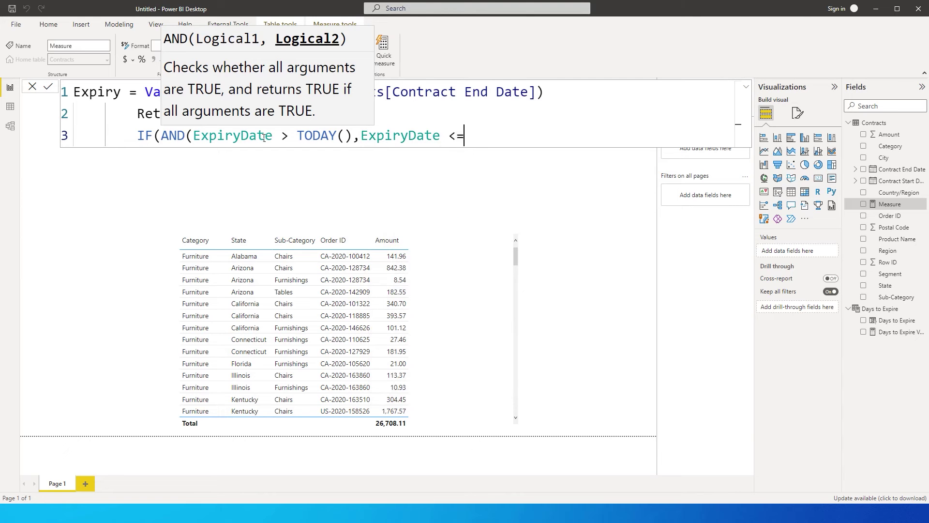
type(" Toda")
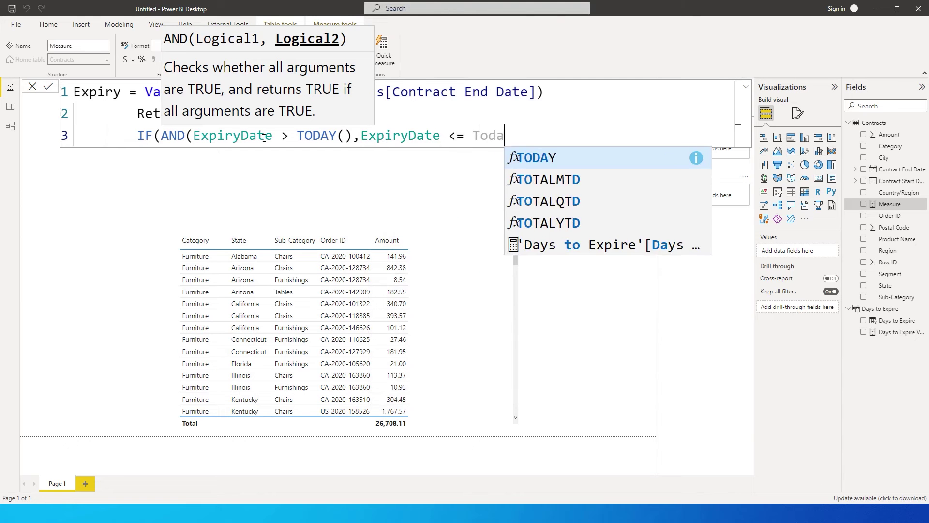
key("Tab")
type(") +")
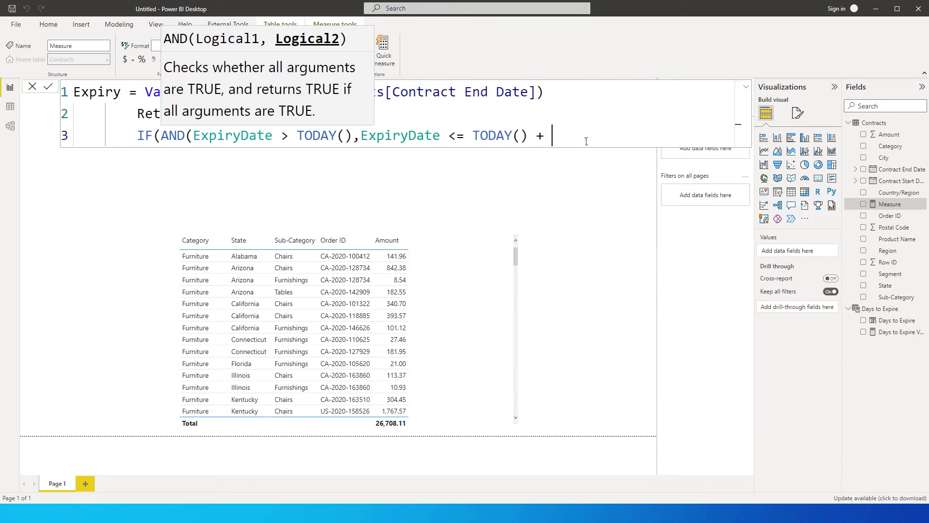
type("Days")
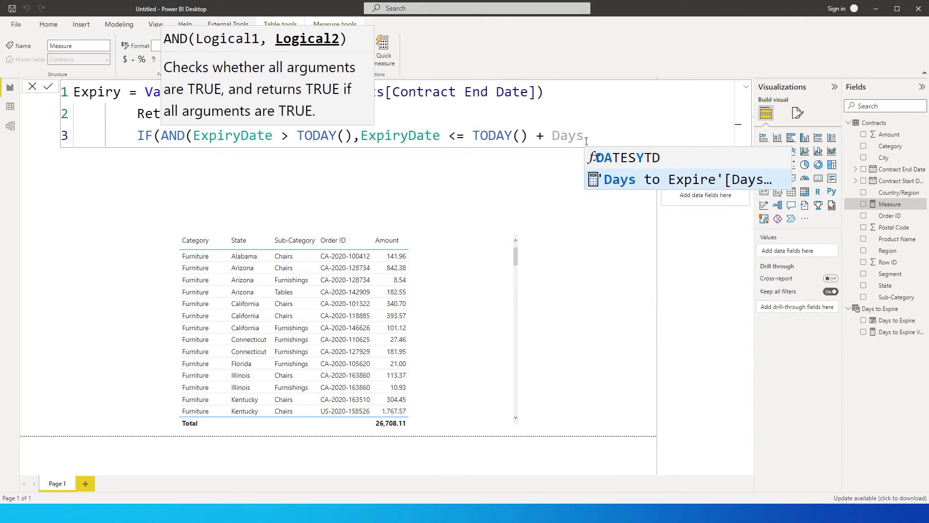
key("Tab")
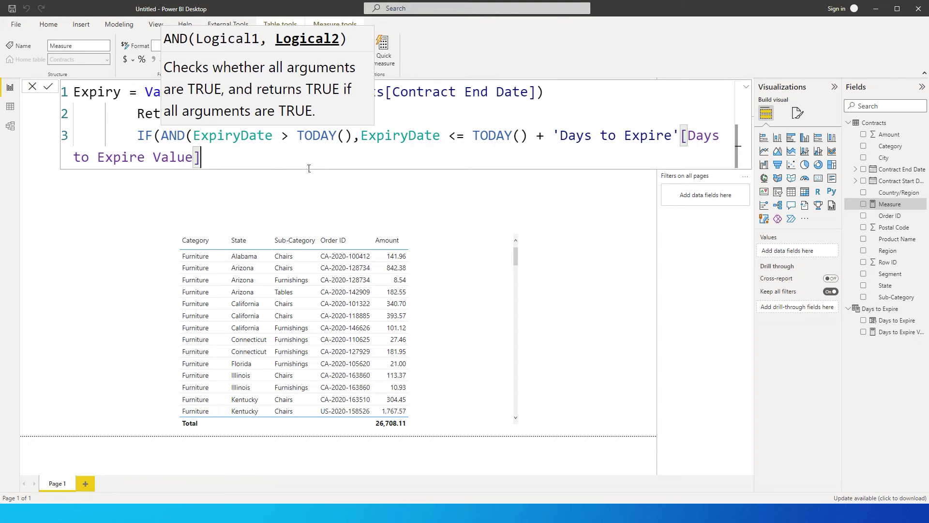
type(")")
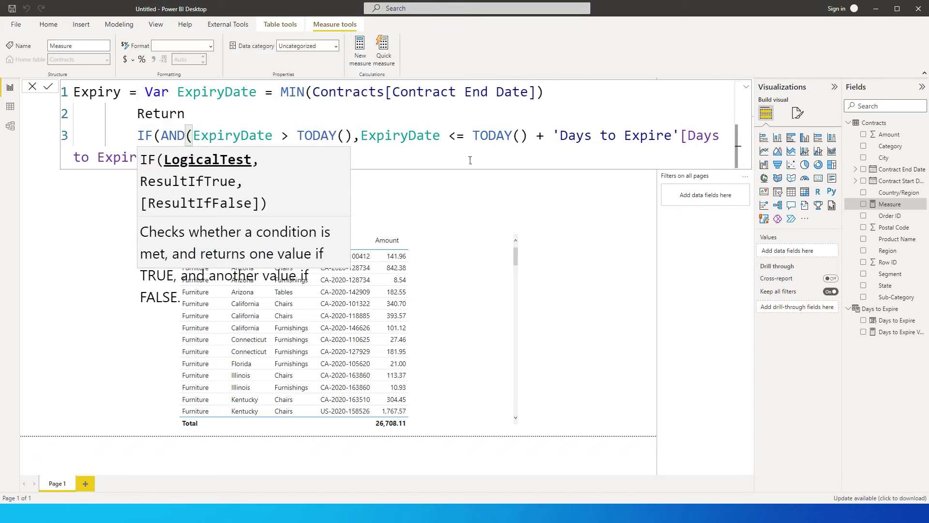
Finish the IF expression with results "Yes" when true and "No" when false, and commit the Expiry measure.
type(",")
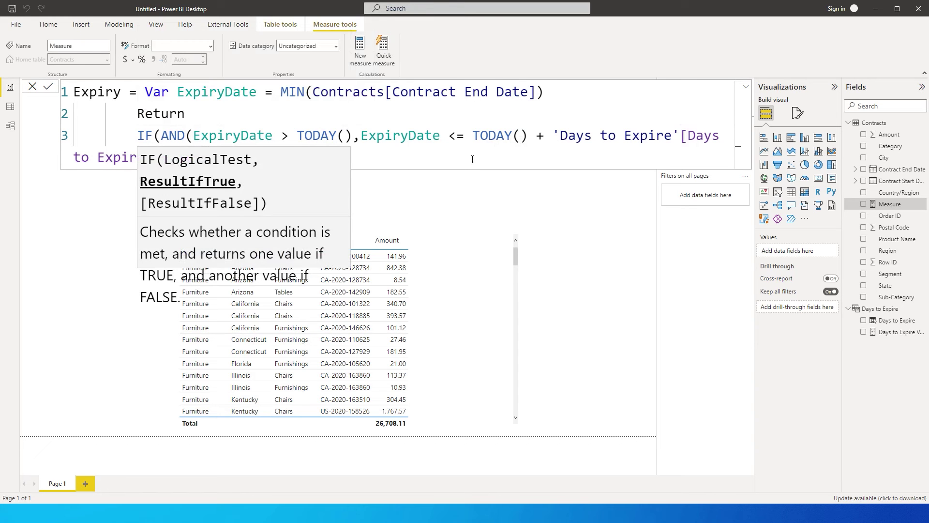
key("Escape")
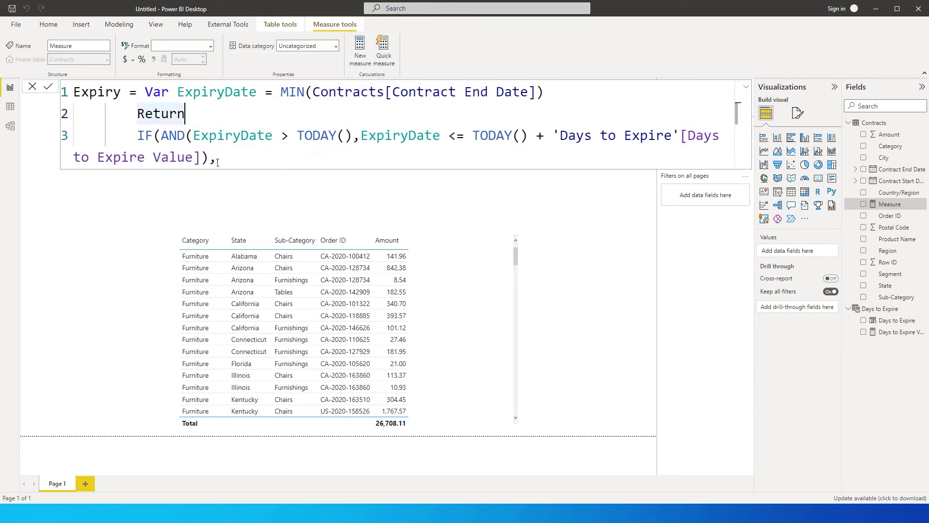
type("\"Yes")
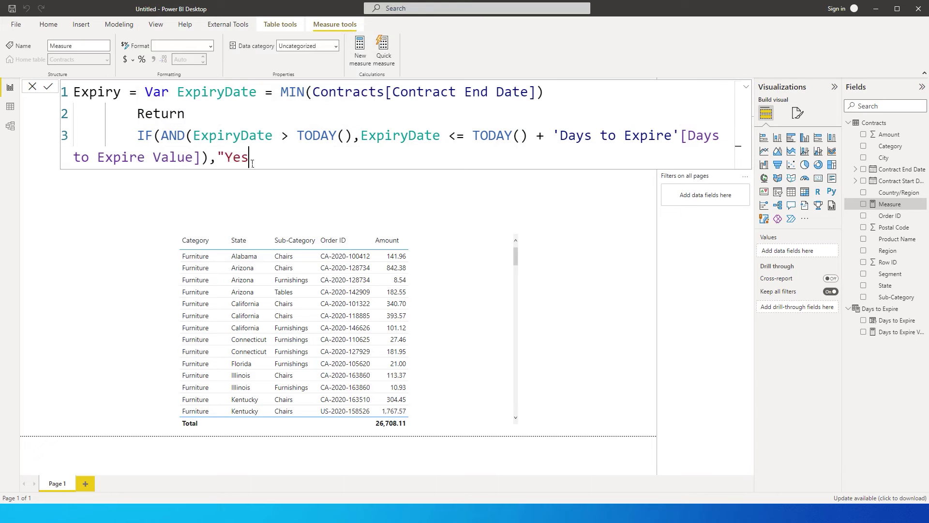
type("\",")
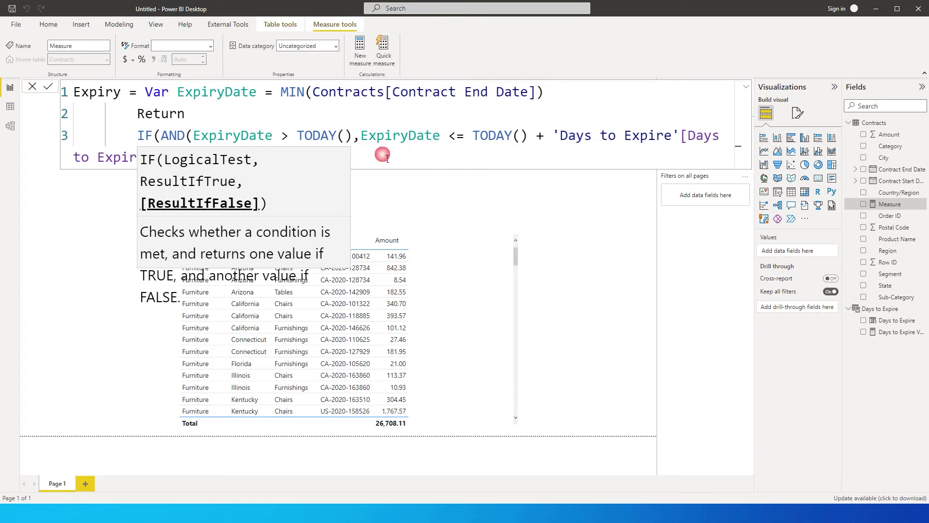
type("\"No\"")
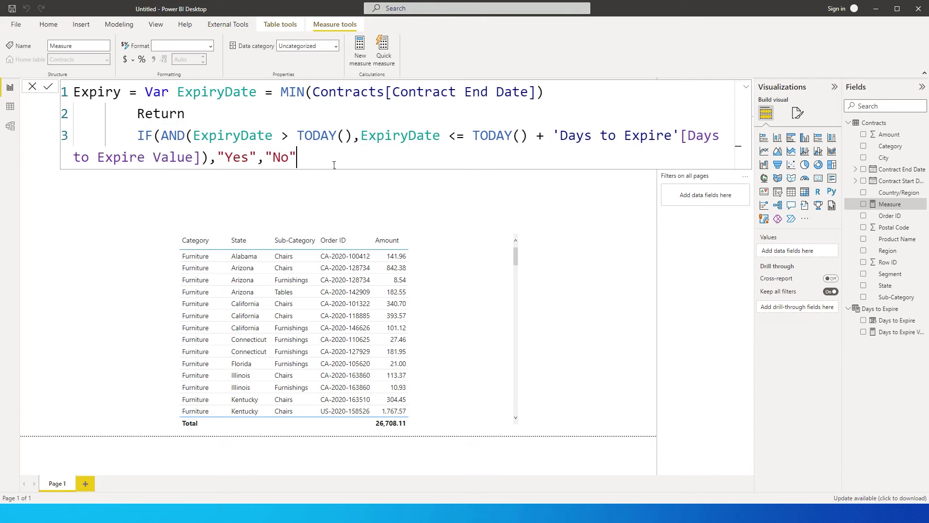
type(")")
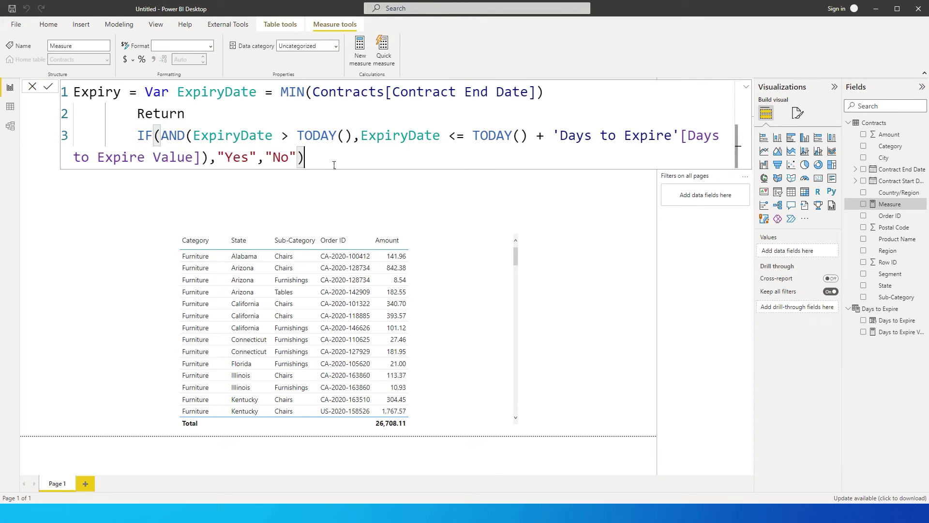
key("Return")
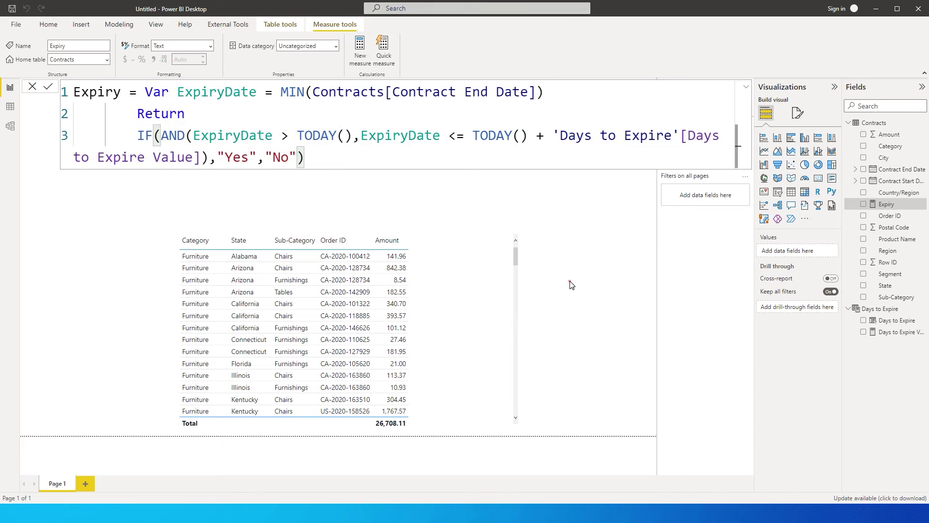
Add the Expiry measure as a column after Amount in the contracts table visual.
left_click(500, 289)
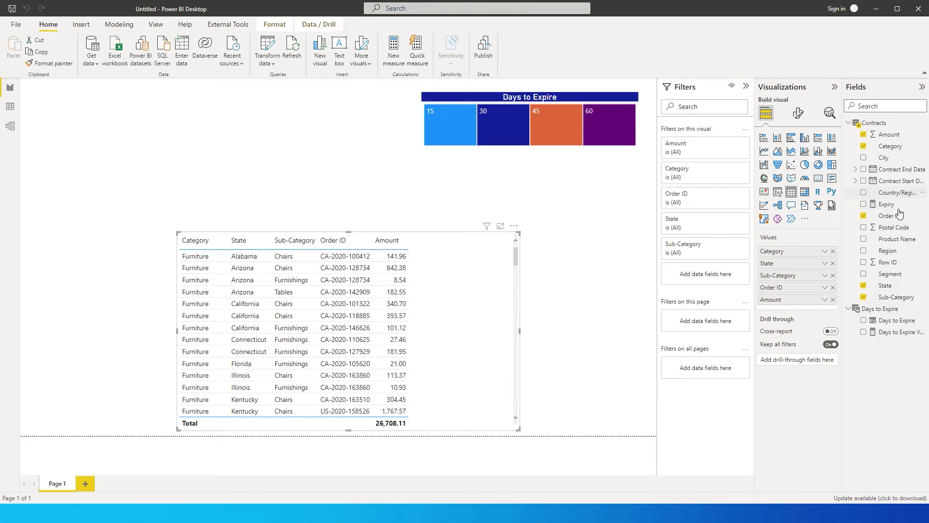
left_click_drag(895, 208, 486, 301)
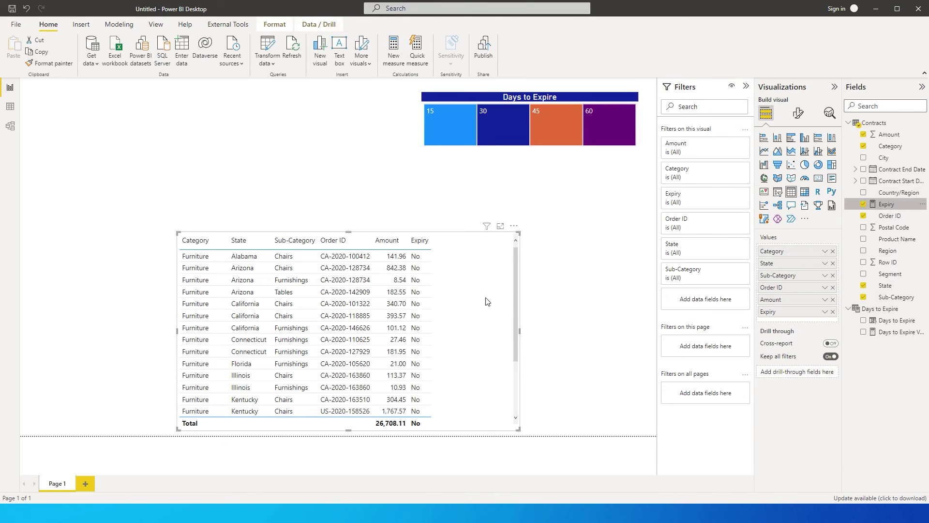
Select 15 in the Days to Expire treemap and look through the contracts table's Expiry column for expiring contracts.
left_click(450, 130)
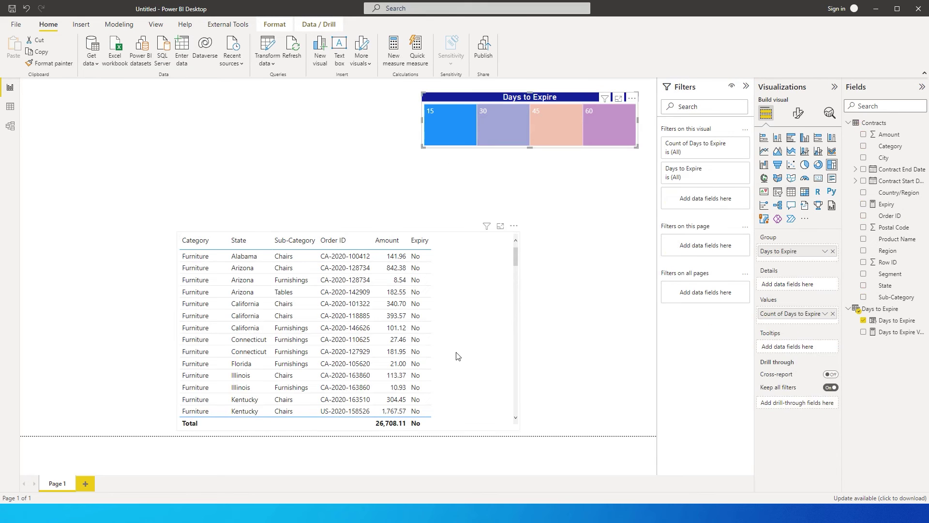
scroll(458, 361, "down", 5)
scroll(459, 361, "down", 1)
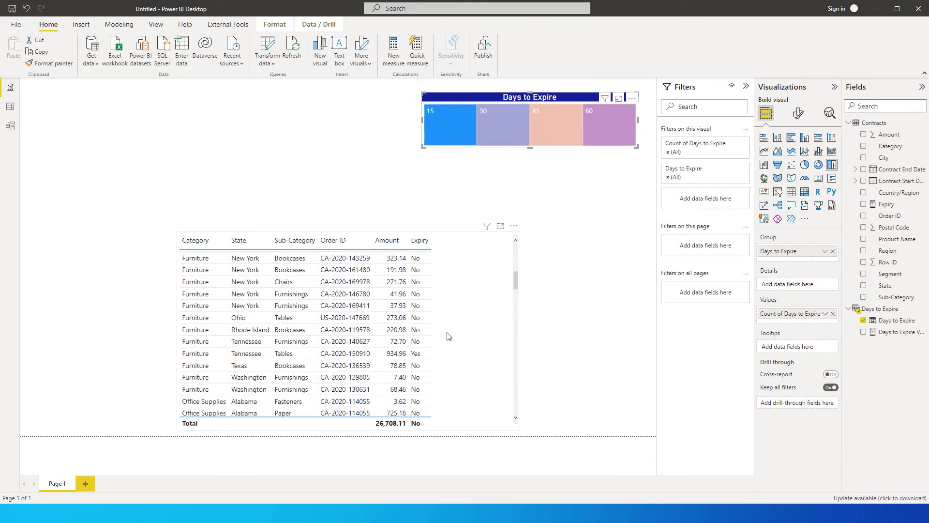
mouse_move(450, 127)
scroll(420, 397, "down", 3)
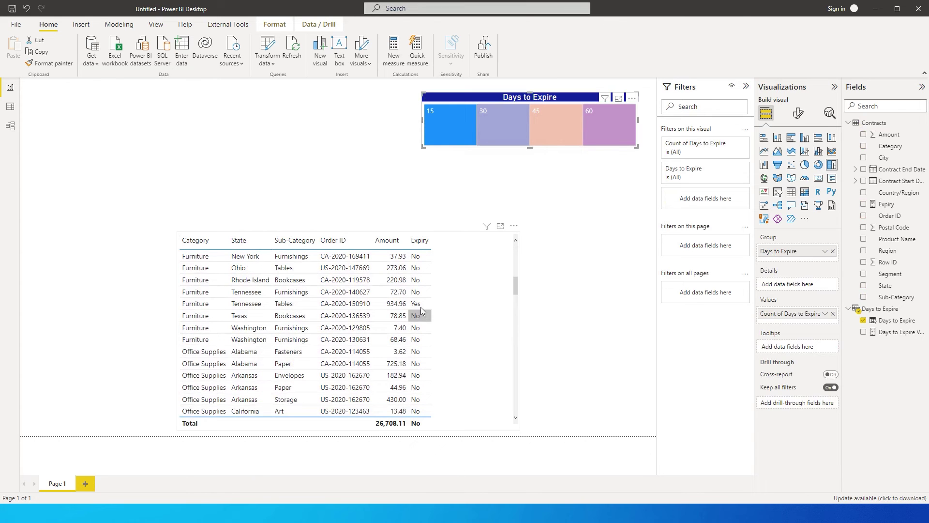
Filter the contracts table visual to show only rows where Expiry is Yes.
scroll(423, 341, "up", 1)
scroll(423, 341, "up", 3)
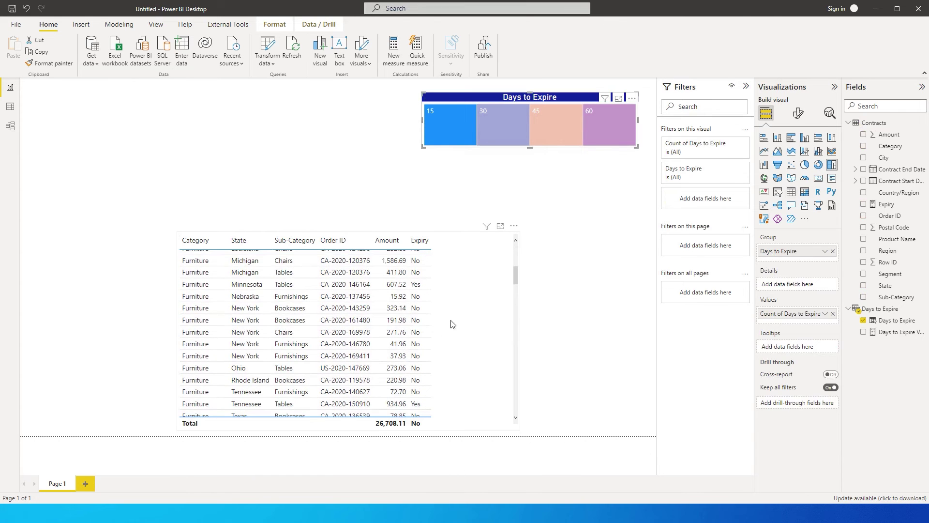
left_click(452, 321)
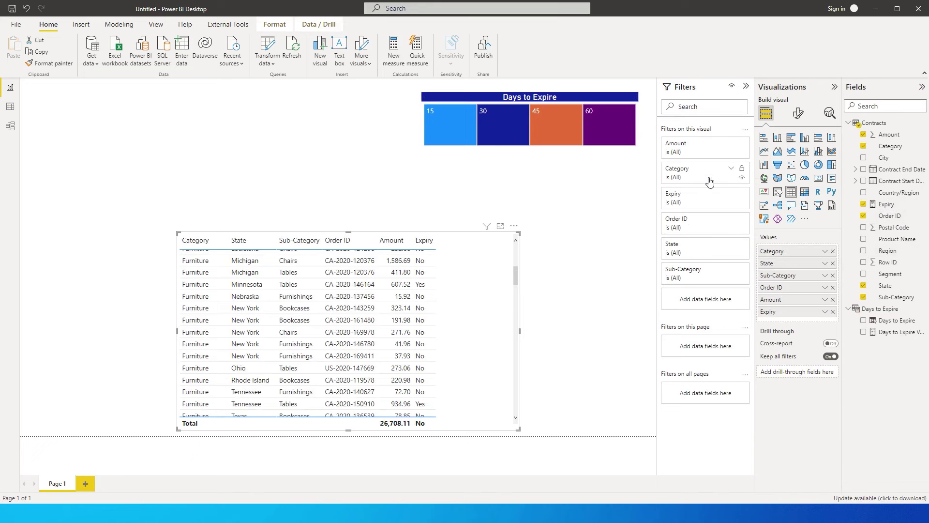
left_click(710, 200)
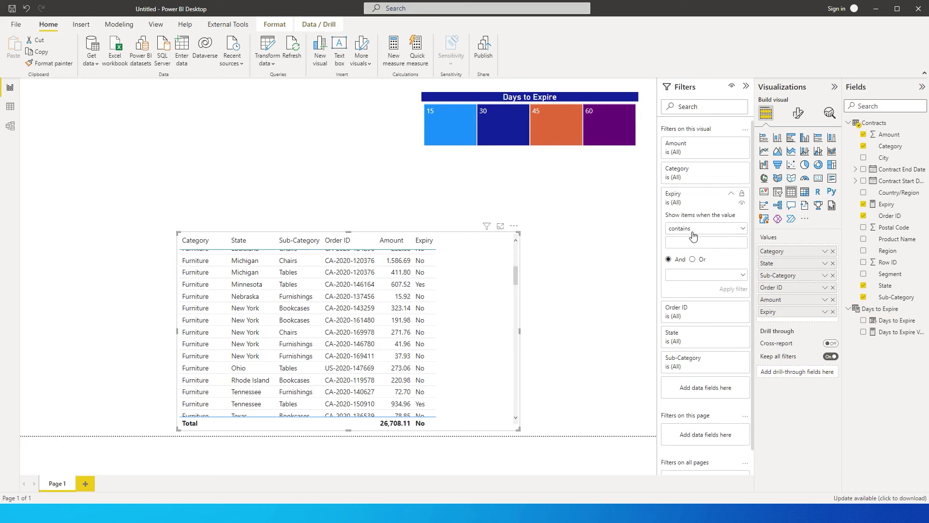
left_click(706, 229)
left_click(698, 286)
left_click(694, 243)
type("Yes")
left_click(732, 289)
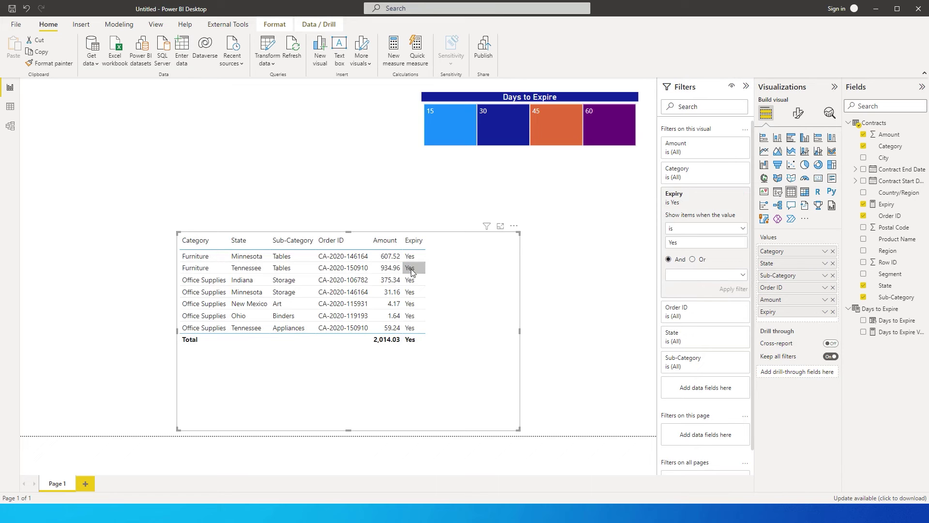
With 15 selected in the treemap, add Contract Start Date and Contract End Date to the contracts table and sort it ascending by Contract End Date.
left_click(453, 123)
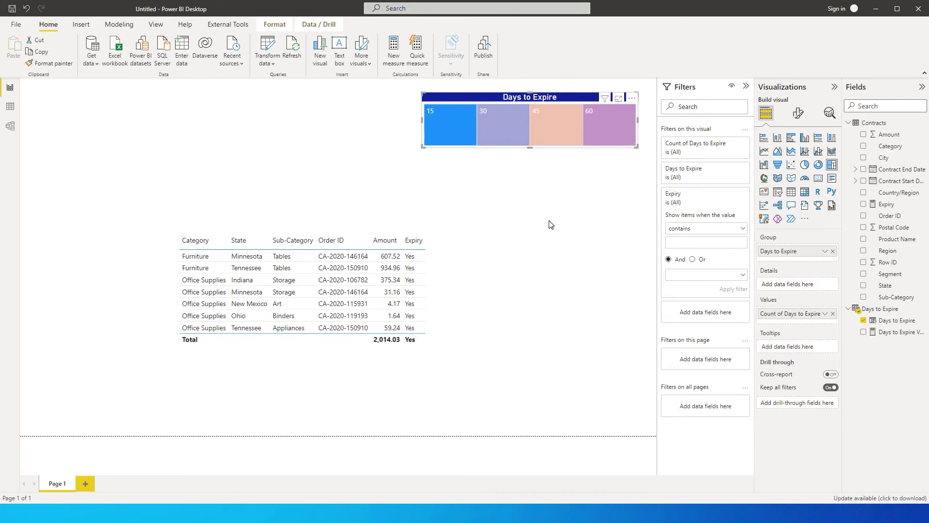
left_click(864, 181)
left_click(864, 170)
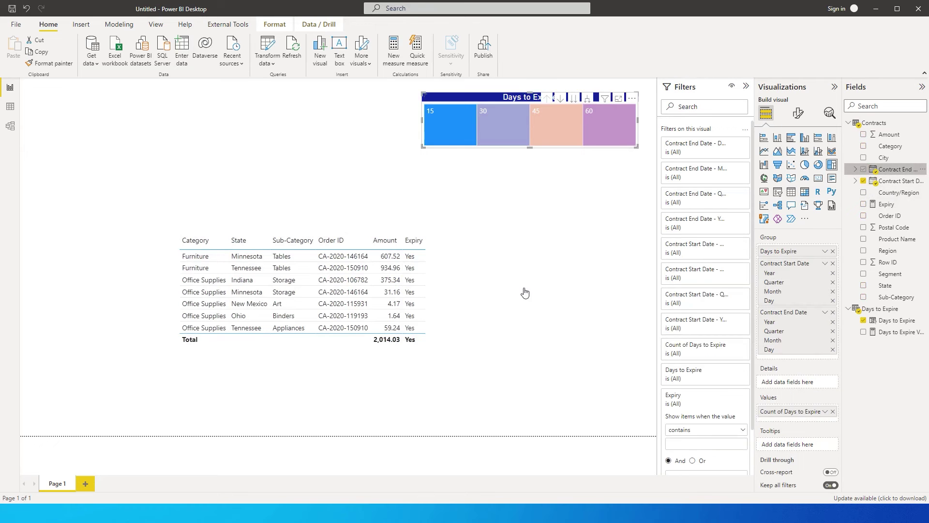
left_click(460, 292)
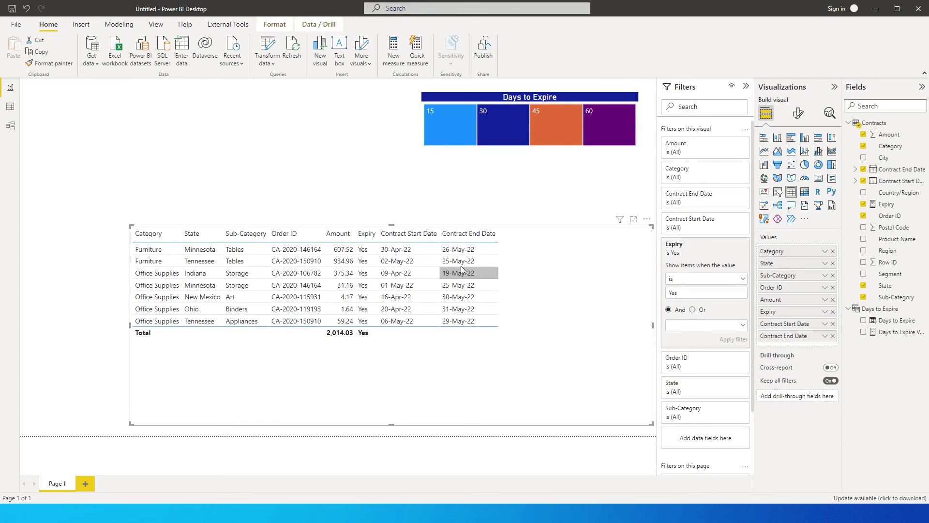
left_click(445, 237)
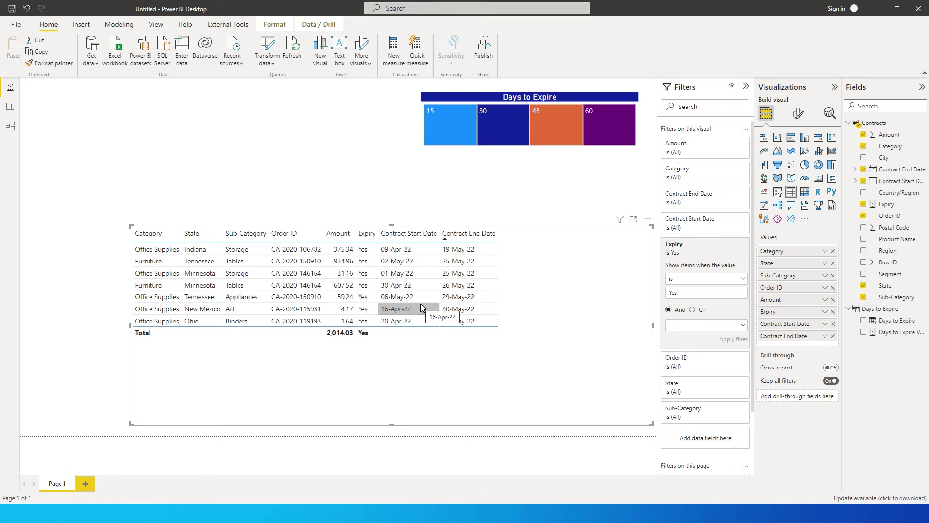
Select 30 and 45 in turn in the Days to Expire treemap, review the contract end dates, and clear the selection.
left_click(493, 134)
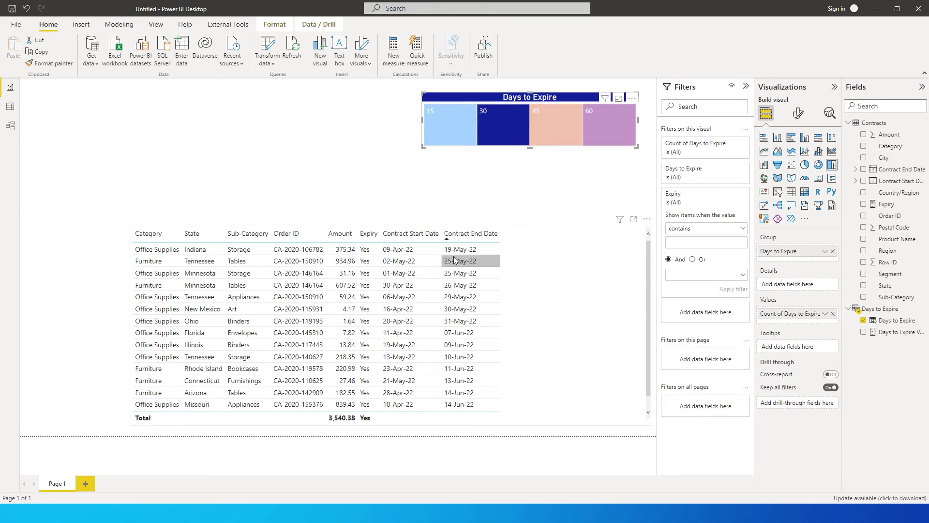
scroll(480, 269, "down", 1)
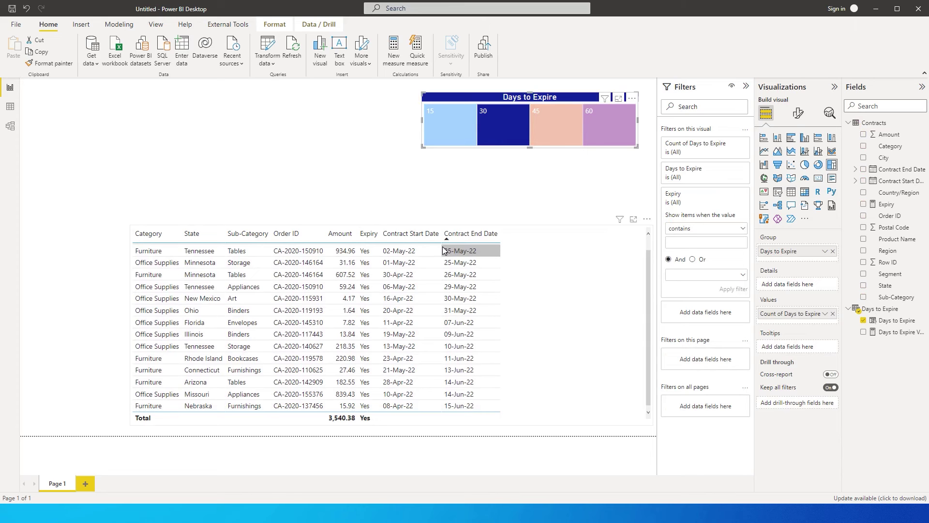
left_click(535, 133)
scroll(555, 298, "down", 5)
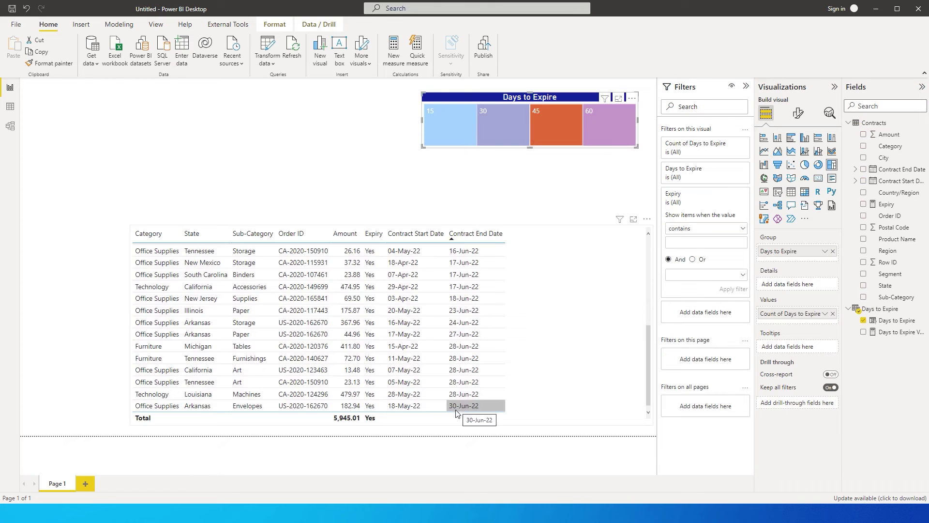
left_click(554, 124)
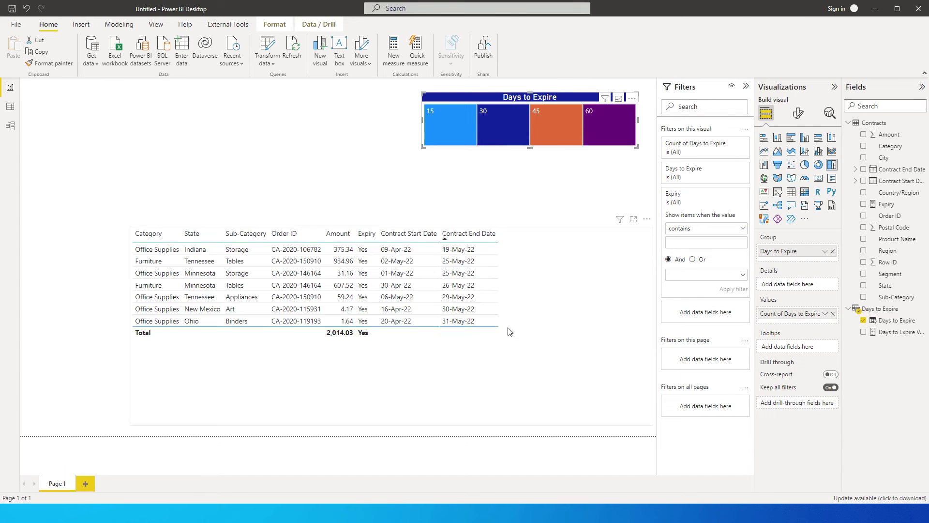
Open the Expiry measure's formula and move the Var ExpiryDate declaration onto its own indented line.
left_click(538, 328)
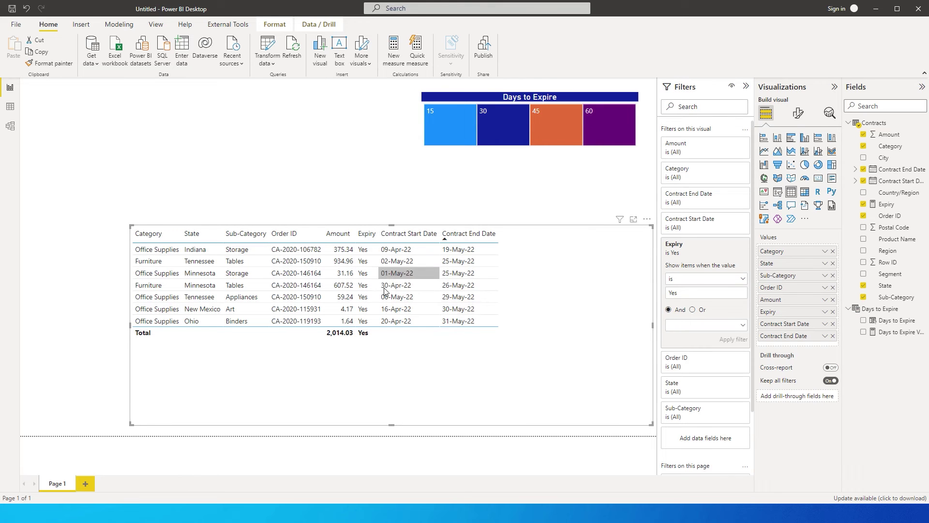
left_click(538, 287)
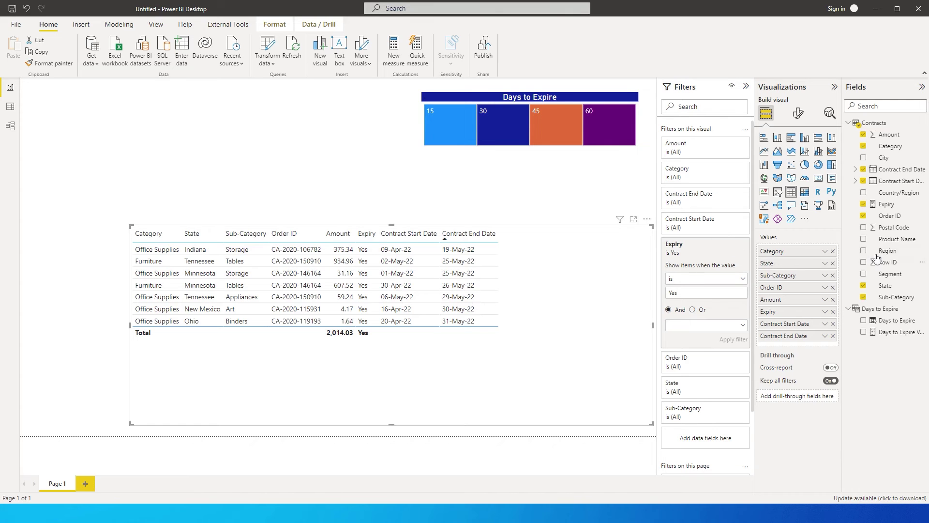
left_click(887, 204)
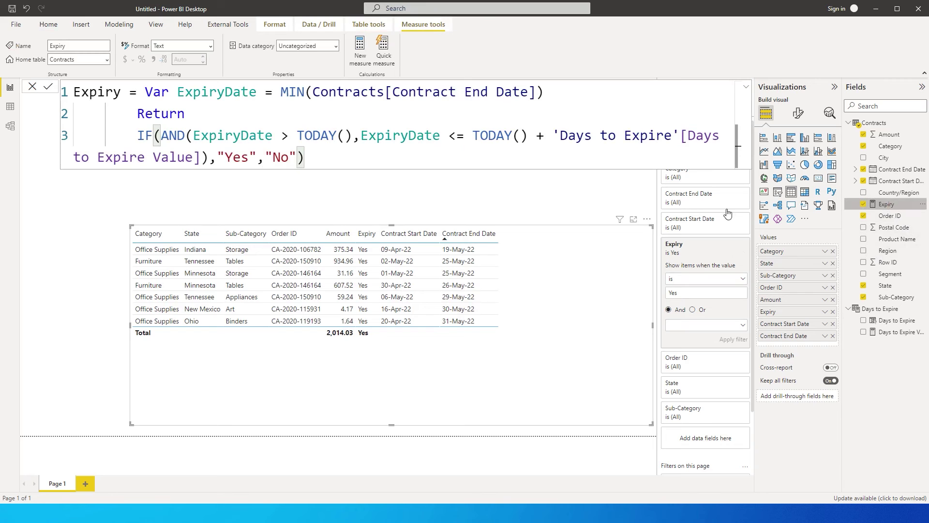
left_click(145, 92)
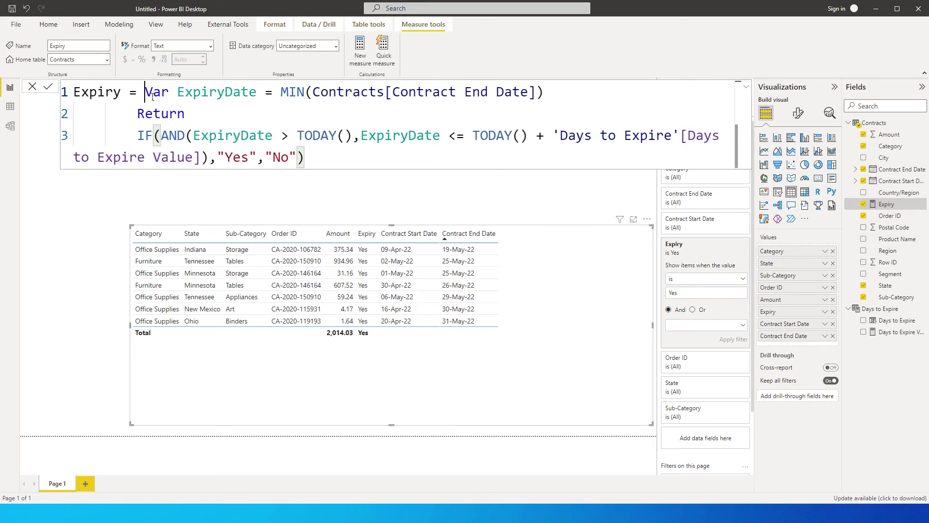
key("shift+Return")
key("Tab")
key("Tab")
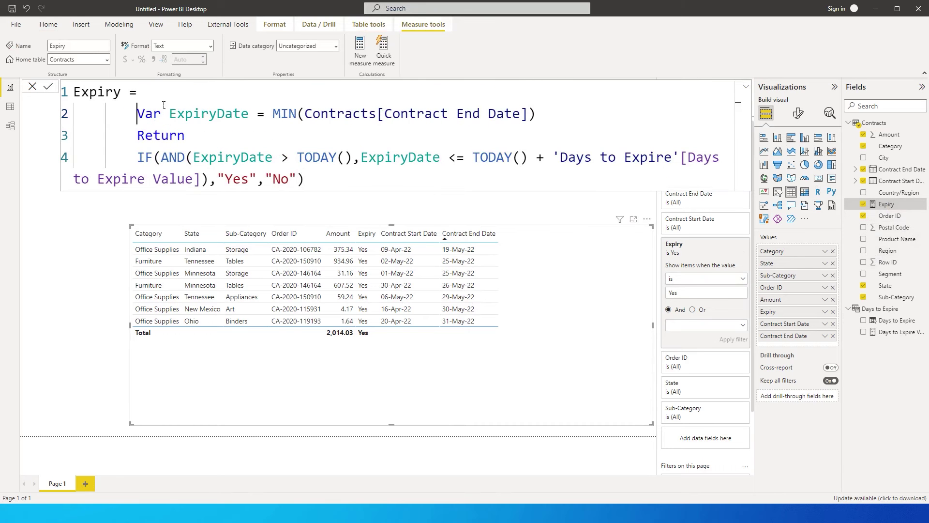
Begin an outer IF on the Expiry measure's first line with the test ISFILTERED('Days to Expire').
type("If")
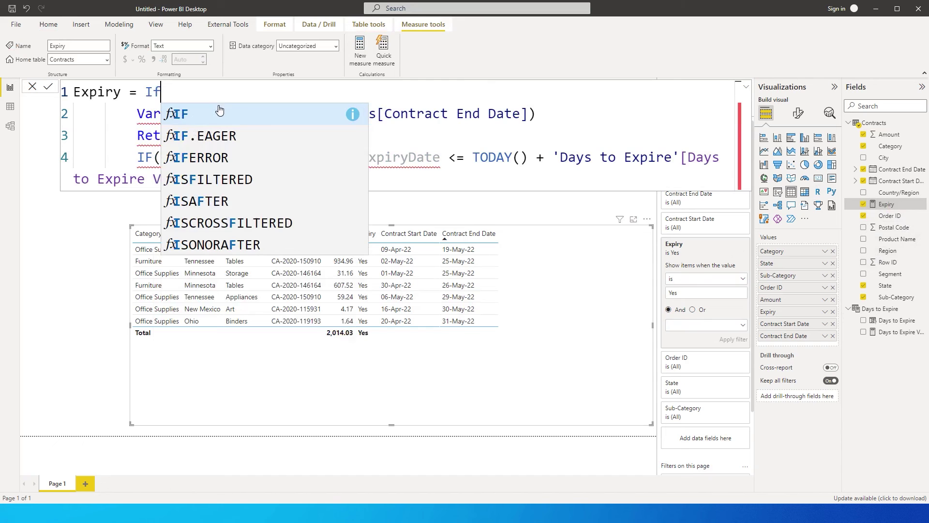
type("(ISFILTERED(")
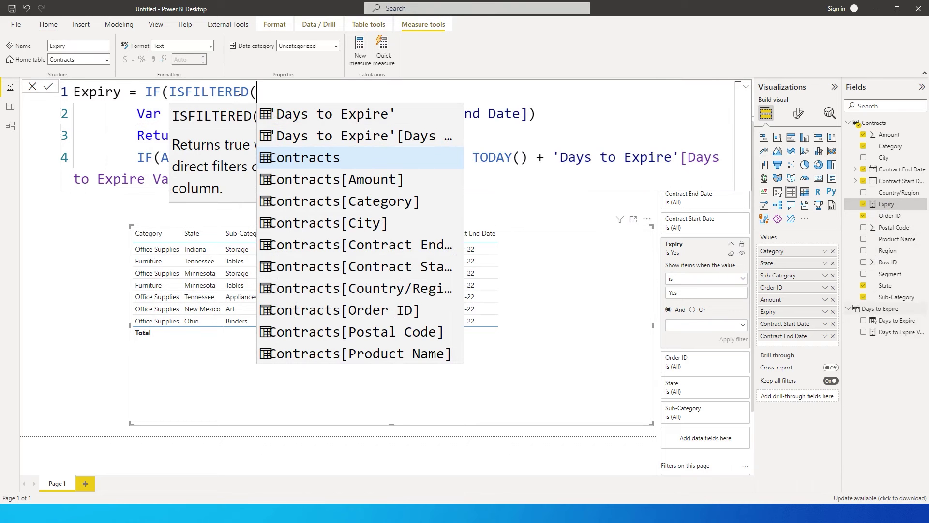
type("days")
key("Tab")
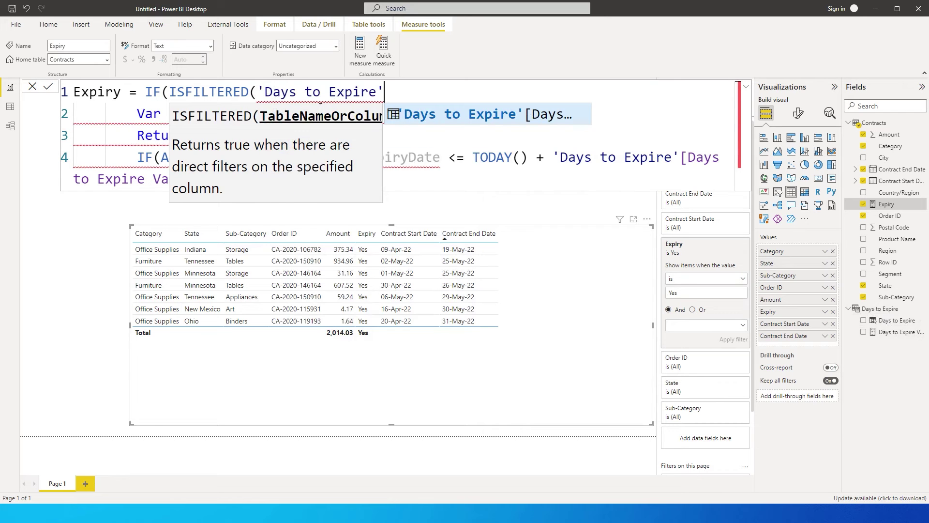
type("),")
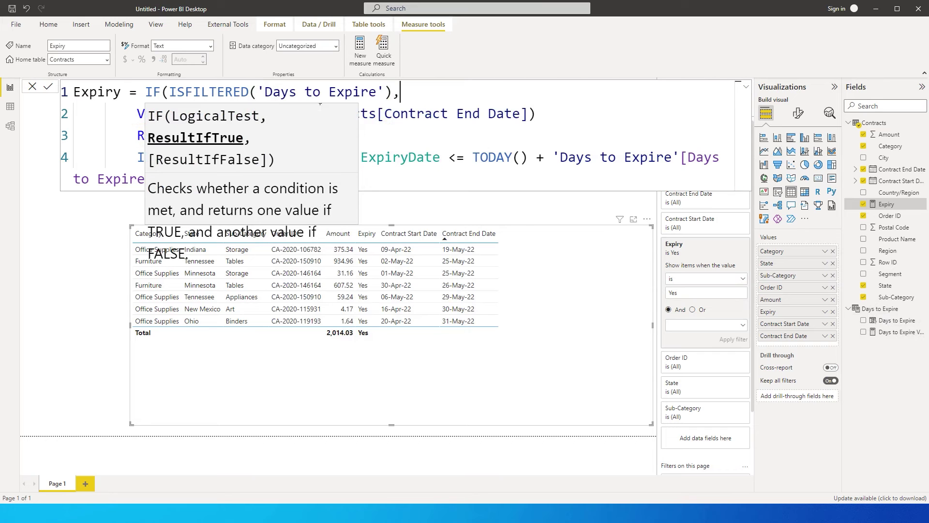
Close the outer IF with "Yes" as its false result after the inner IF, and commit the Expiry measure.
left_click(429, 175)
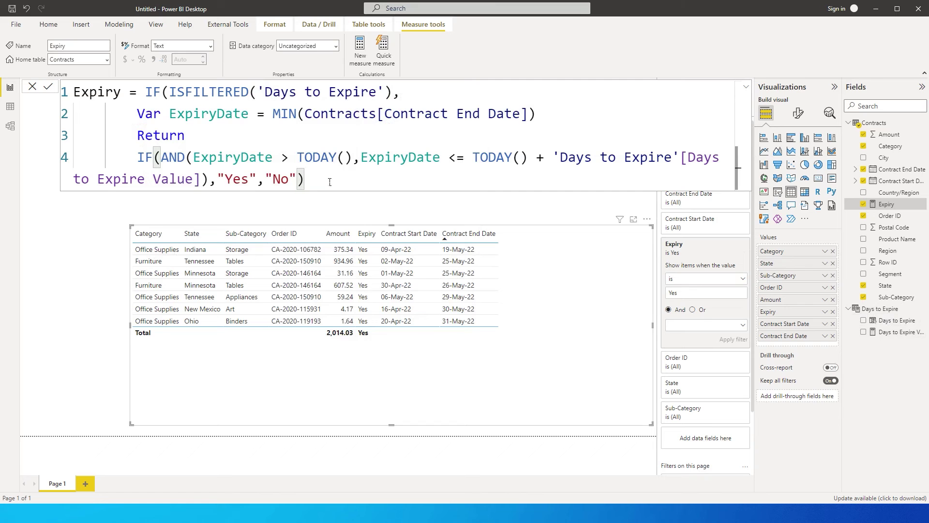
key("Left")
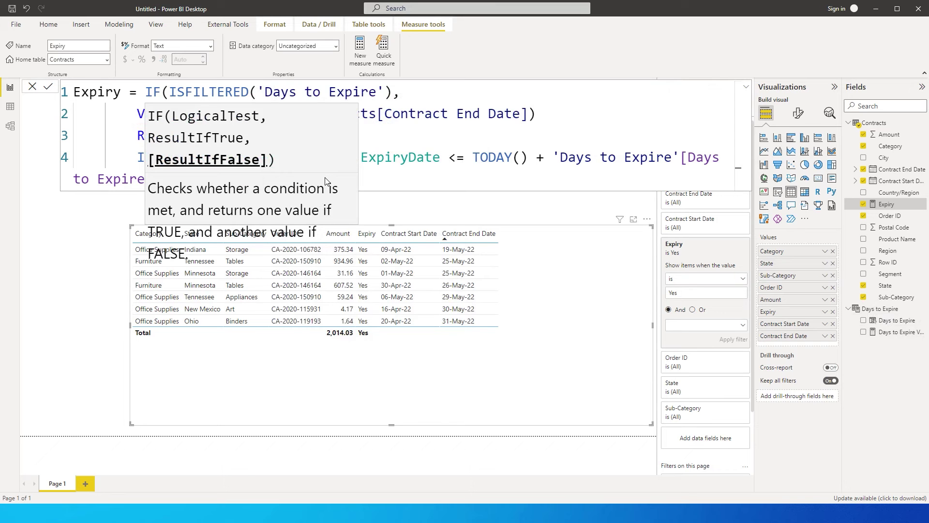
key("End")
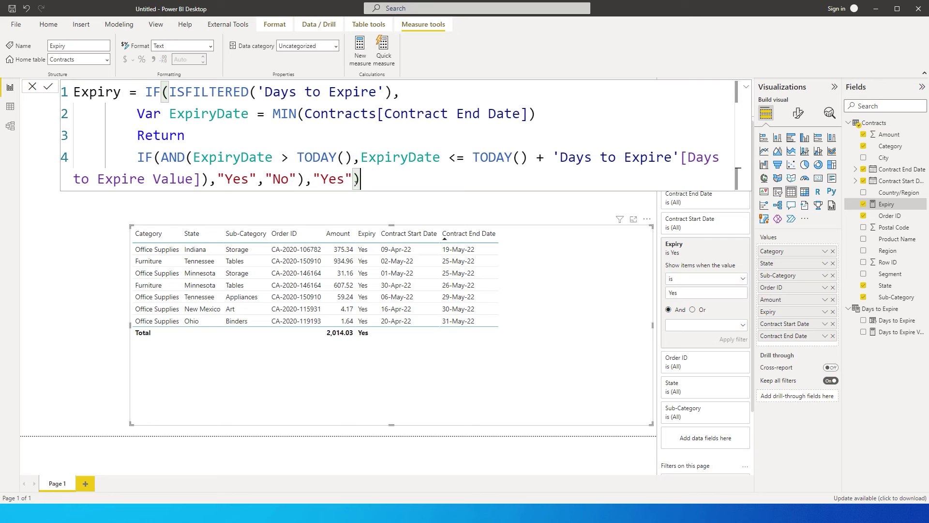
key("Return")
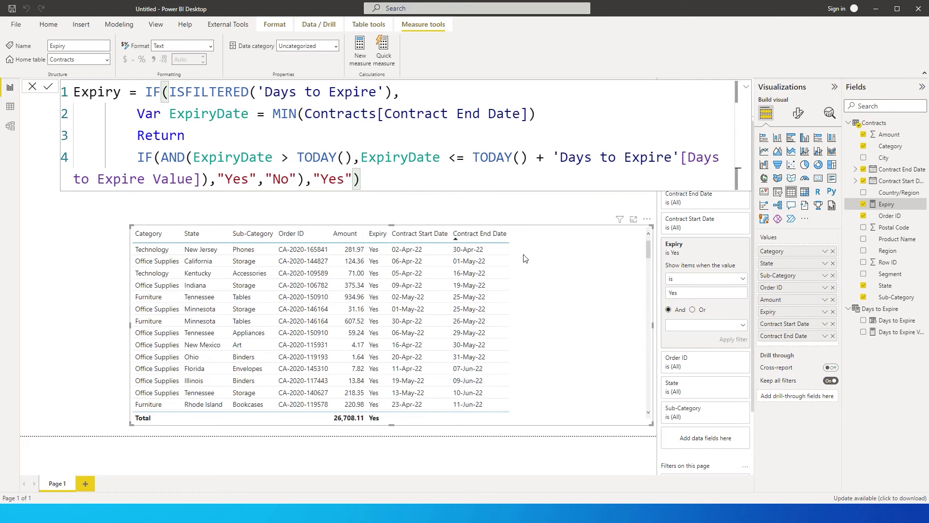
Review the contracts table's end dates with no treemap selection, and with 15 and 60 selected in Days to Expire.
scroll(509, 330, "down", 4)
scroll(509, 329, "down", 6)
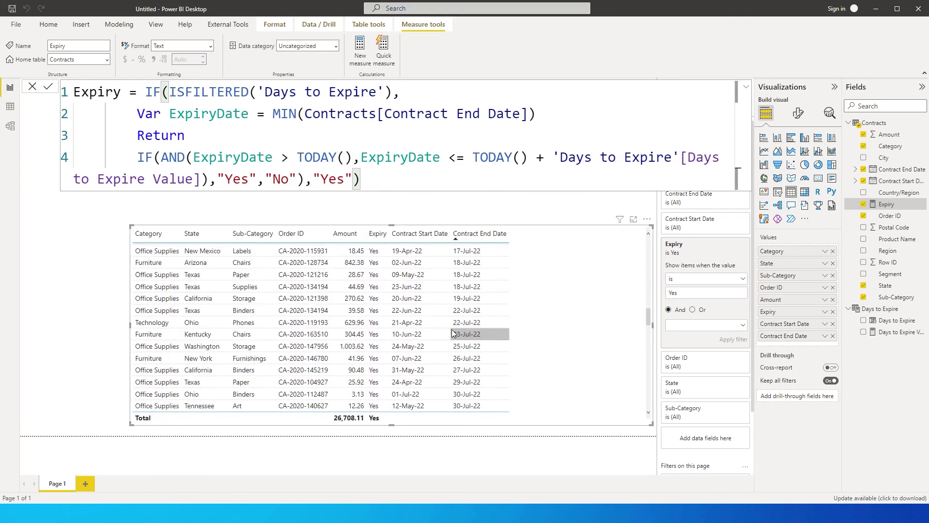
scroll(452, 333, "up", 3)
left_click(104, 323)
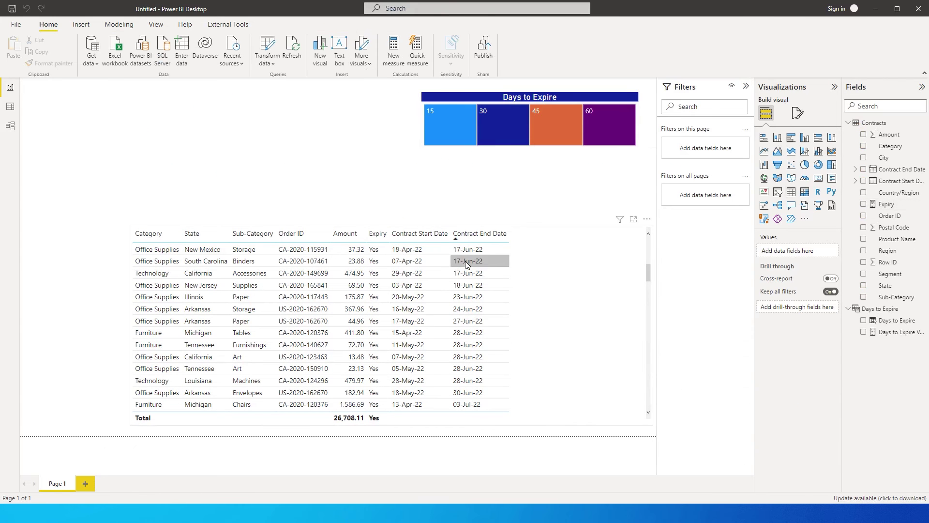
left_click(449, 147)
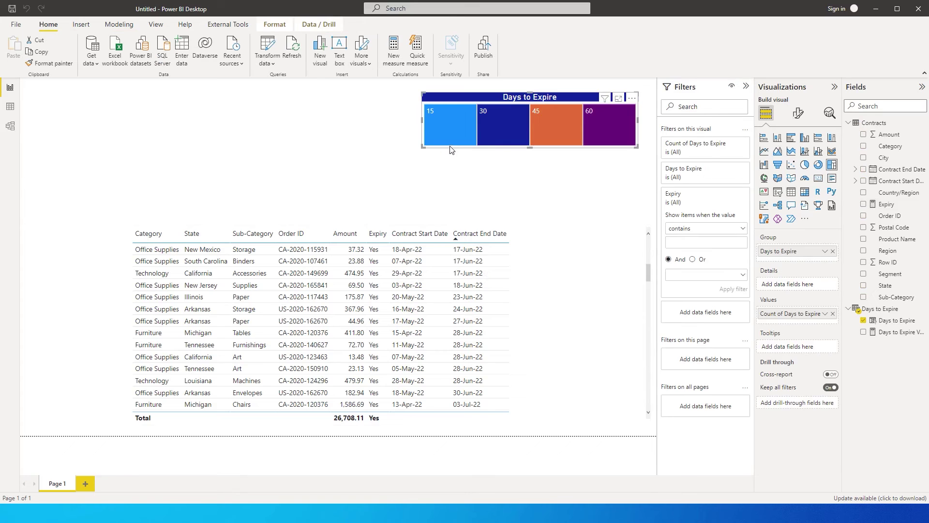
left_click(448, 135)
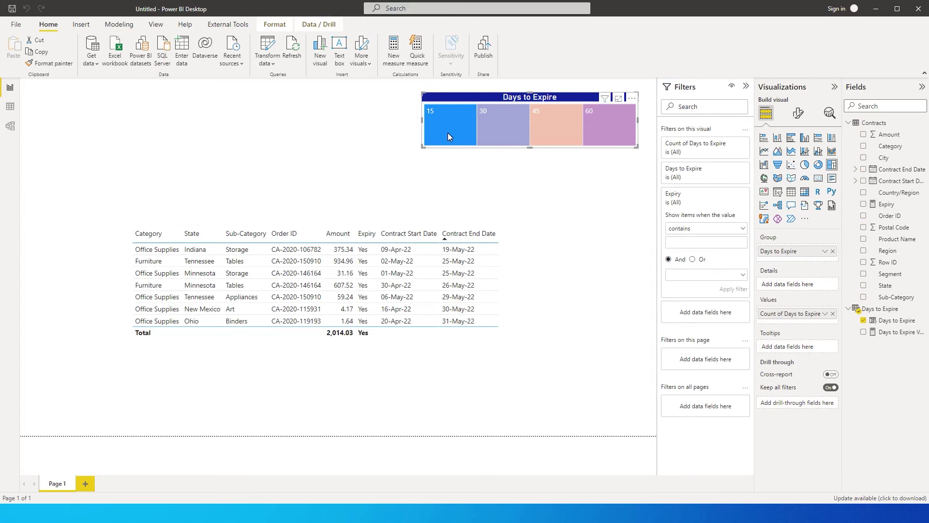
left_click(599, 127)
scroll(505, 298, "down", 2)
scroll(505, 299, "down", 6)
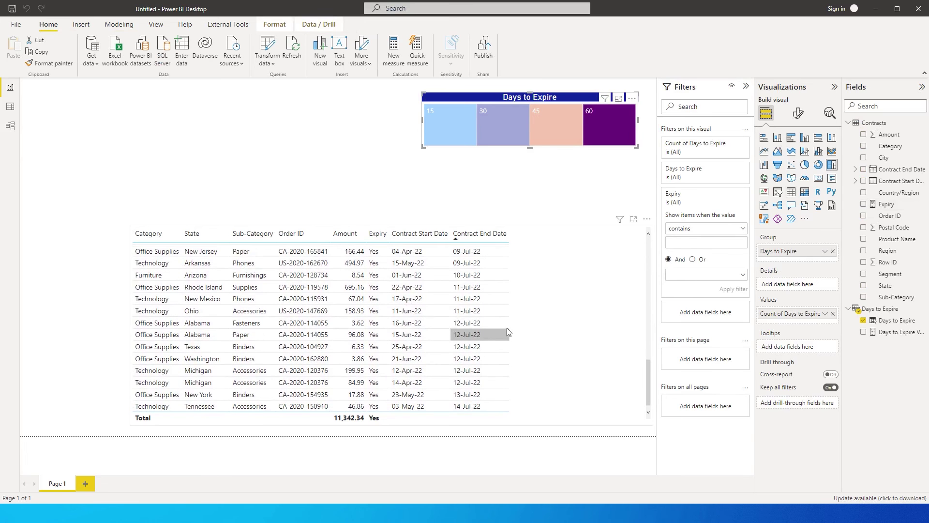
scroll(507, 332, "up", 8)
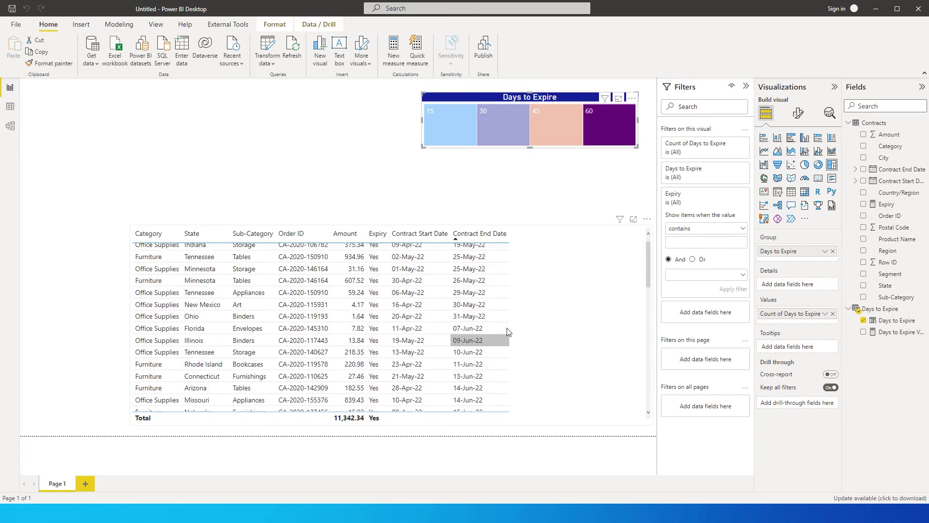
Turn on the contracts table's title and set its text to "All Contracts".
left_click(112, 306)
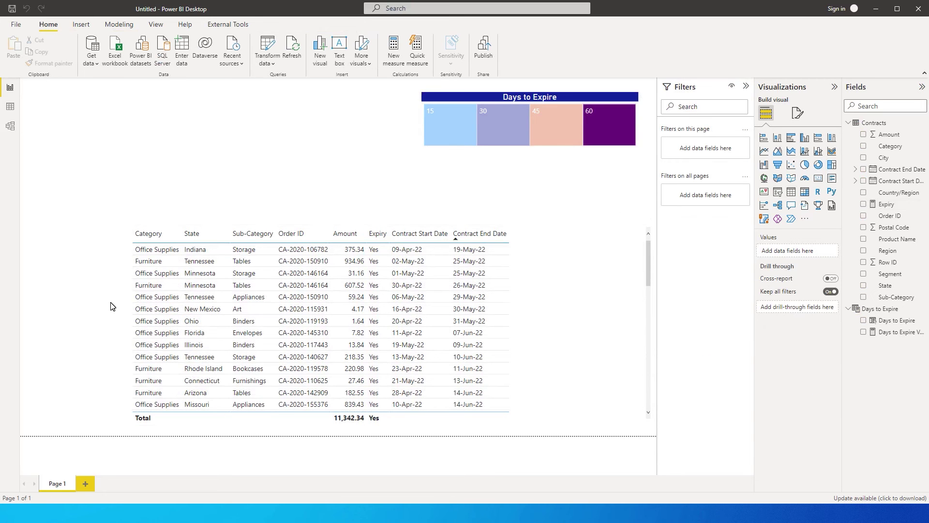
left_click(541, 280)
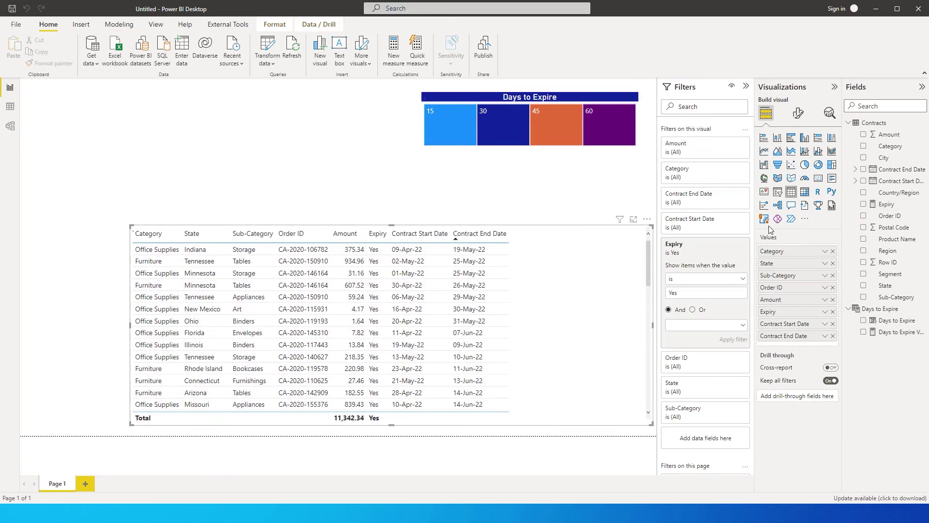
left_click(799, 118)
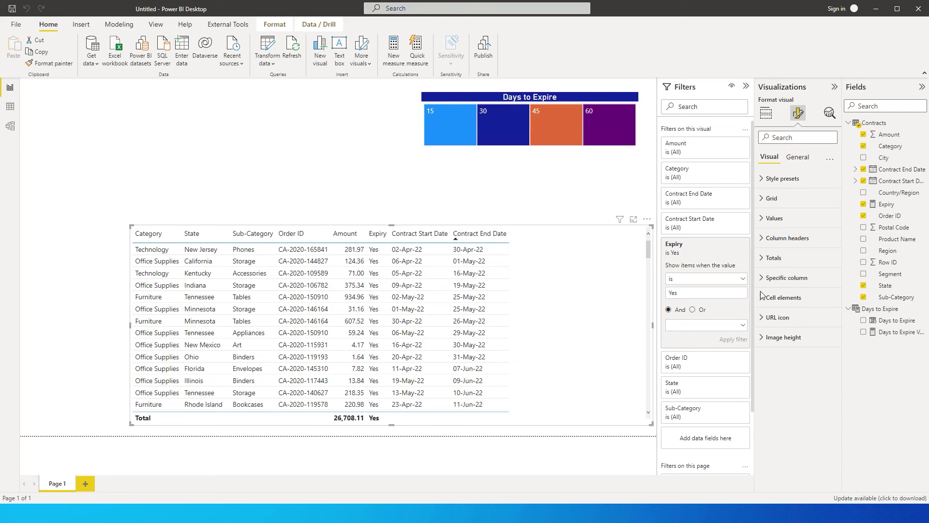
left_click(797, 157)
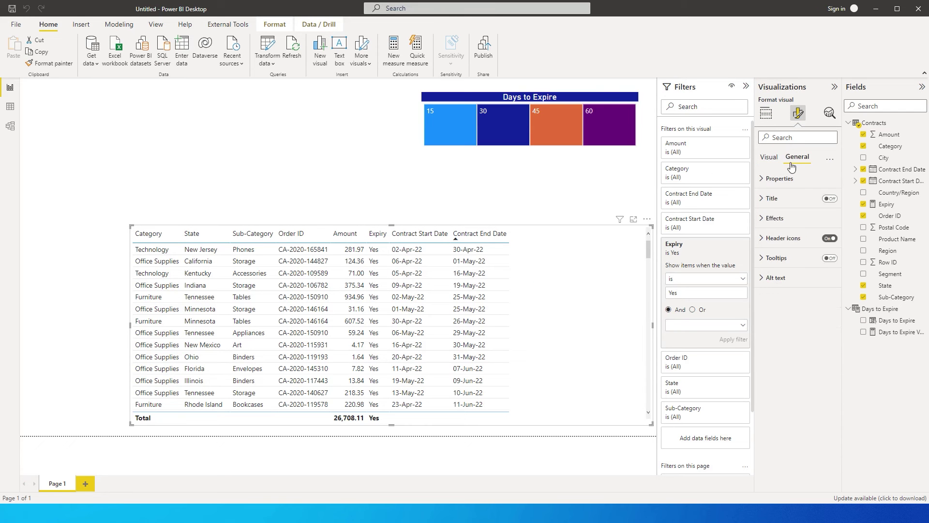
left_click(770, 199)
left_click(830, 198)
left_click(789, 228)
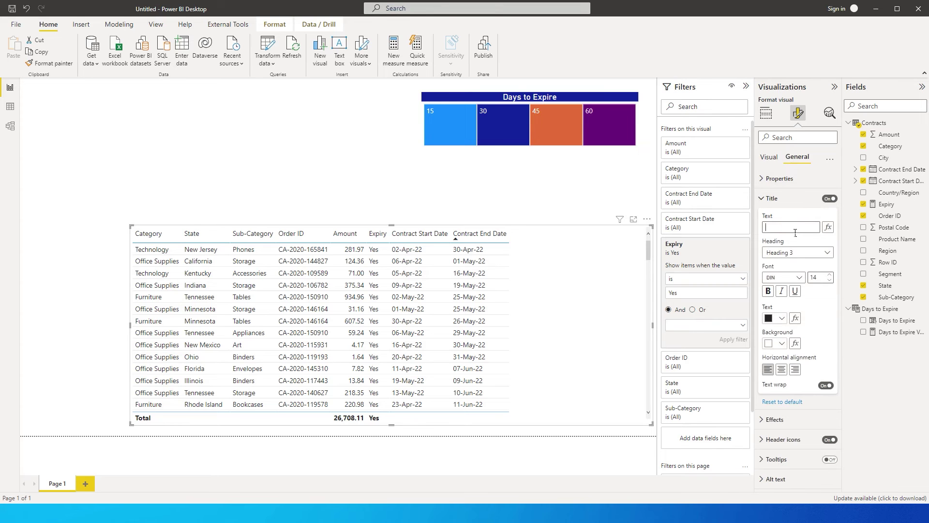
type("All Contracts")
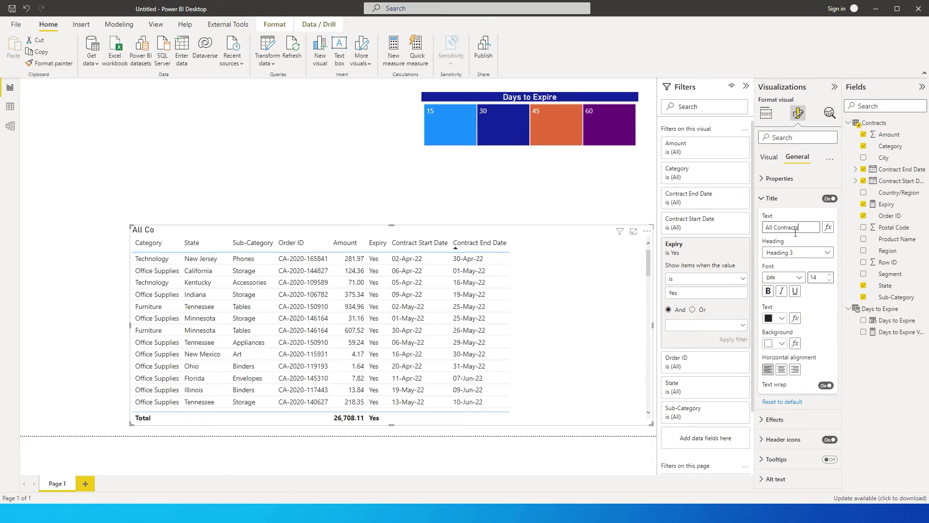
Format the contracts table's title with a dark blue background, white text and centred alignment.
left_click(782, 343)
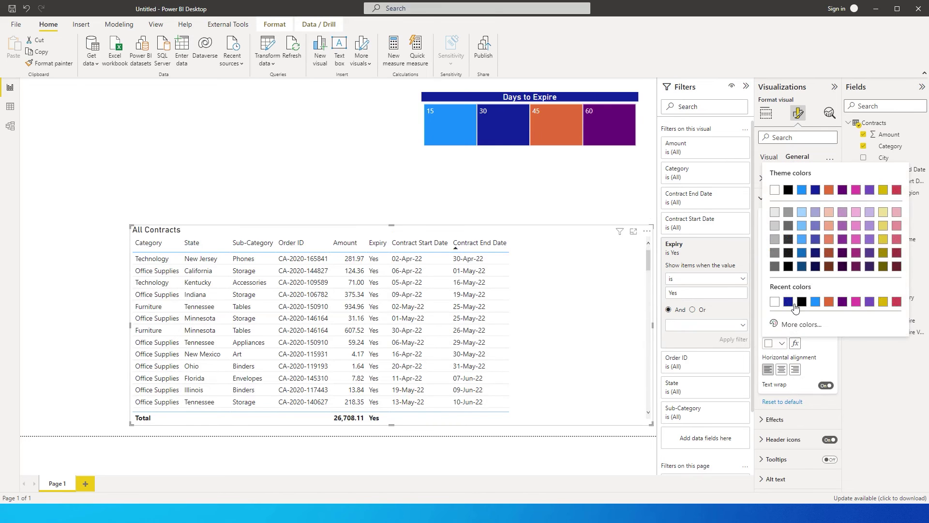
left_click(795, 309)
left_click(781, 320)
left_click(770, 357)
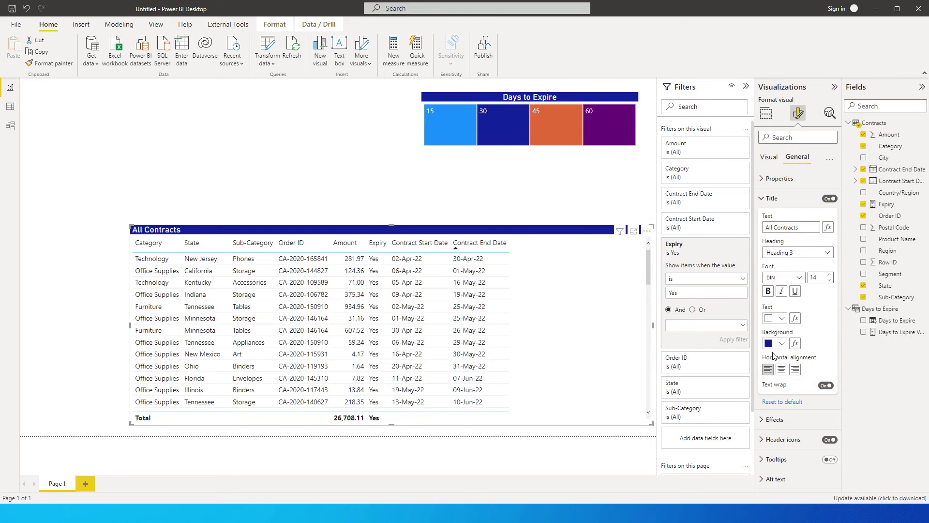
left_click(782, 370)
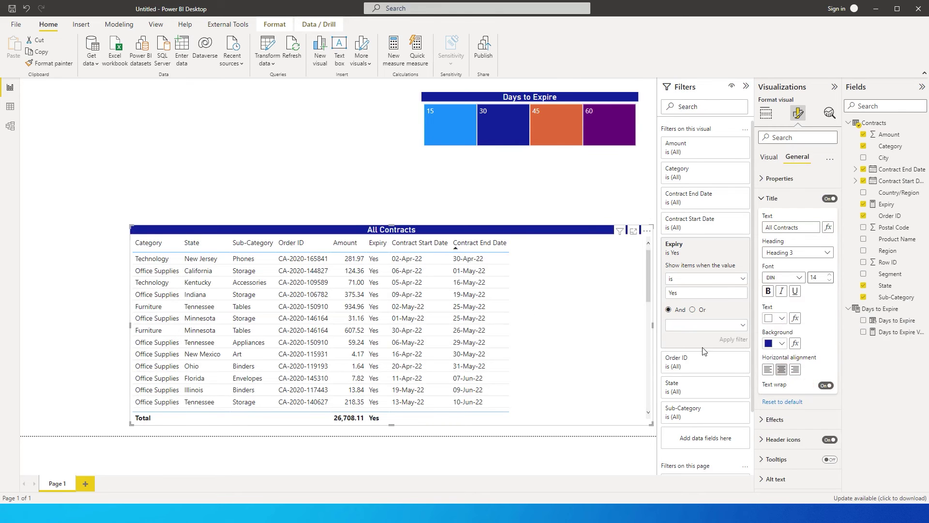
Review the contracts table under its title, first with nothing selected and again with 15 selected in Days to Expire.
left_click(79, 238)
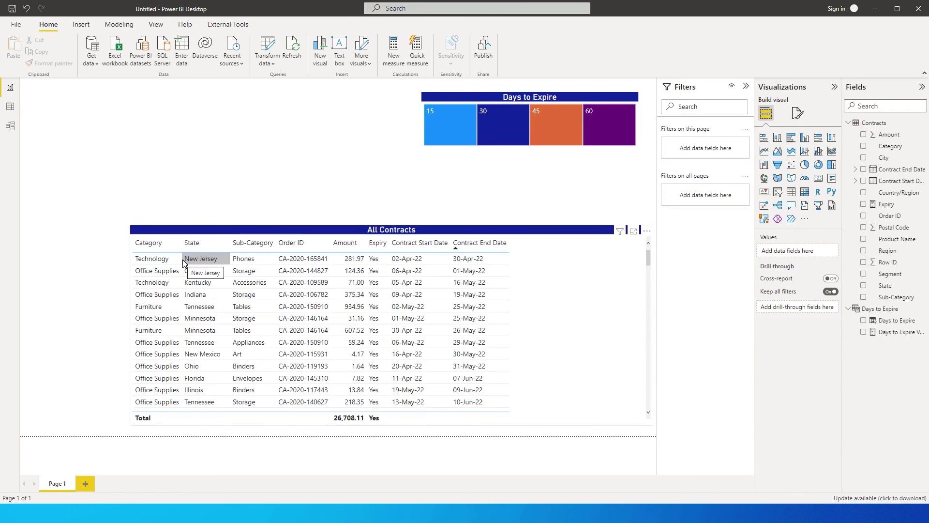
scroll(448, 297, "down", 5)
scroll(452, 307, "up", 5)
scroll(452, 307, "up", 1)
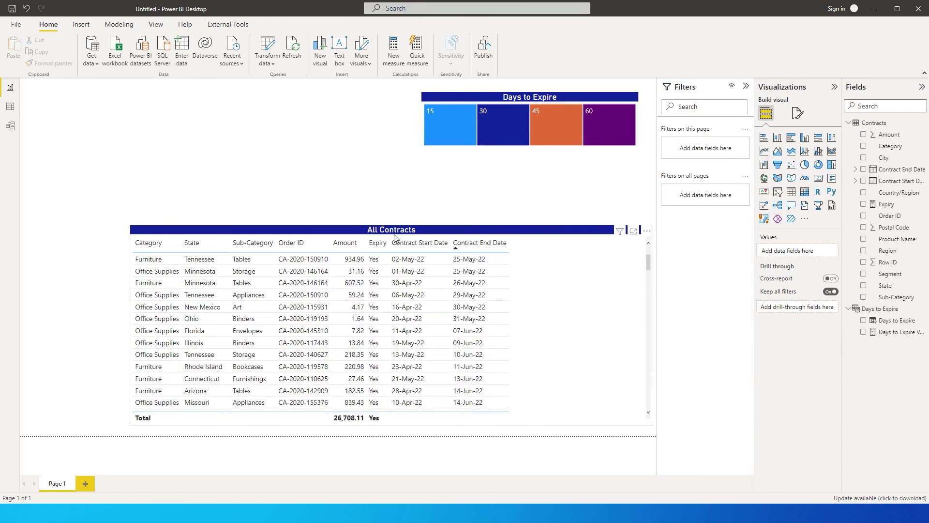
left_click(454, 129)
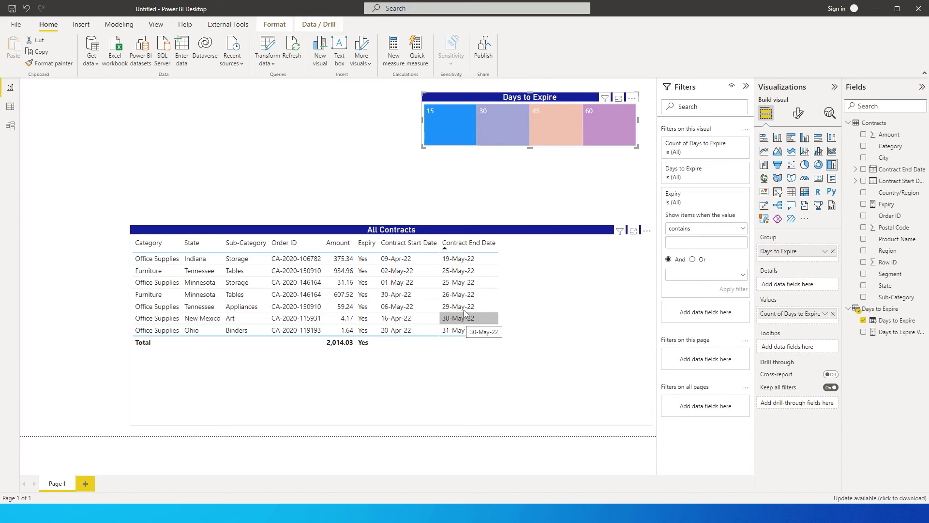
Create a new measure in the Contracts table and name it Dynamic Title.
left_click(922, 122)
left_click(866, 134)
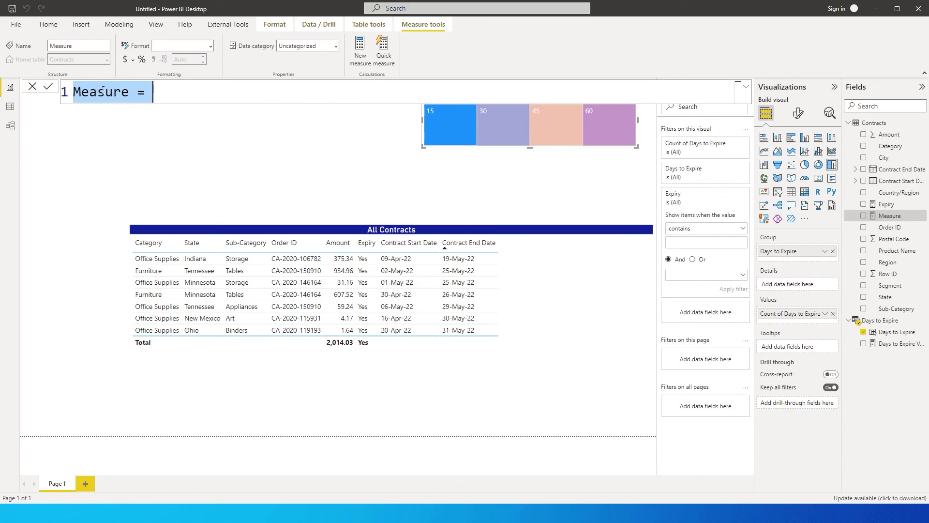
double_click(99, 90)
type("Dynamic Ti")
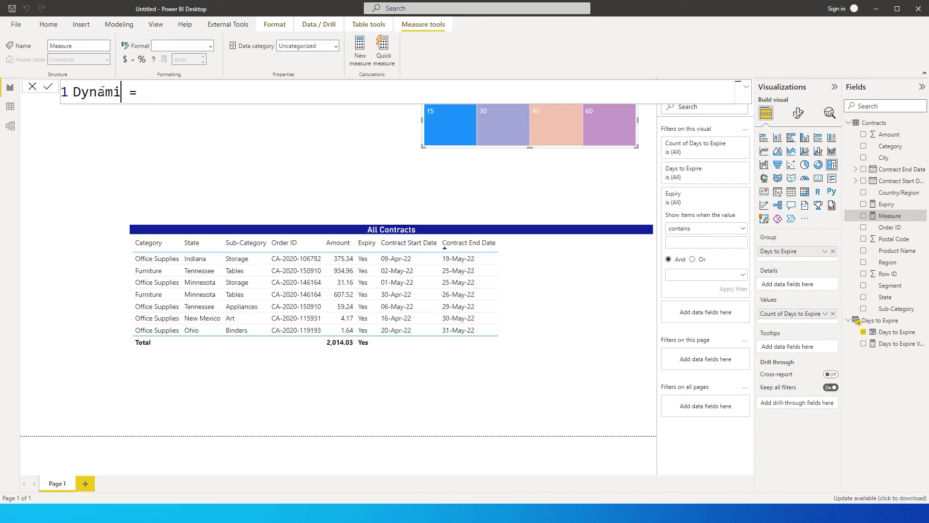
type("tle")
Begin the Dynamic Title formula with an IF that tests ISFILTERED('Days to Expire').
left_click(232, 89)
type("if")
key("Tab")
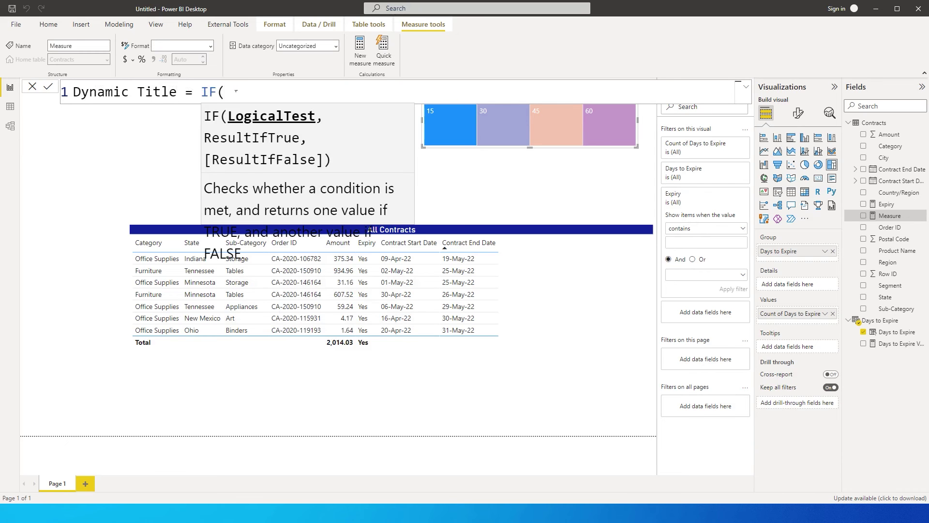
type("isfil")
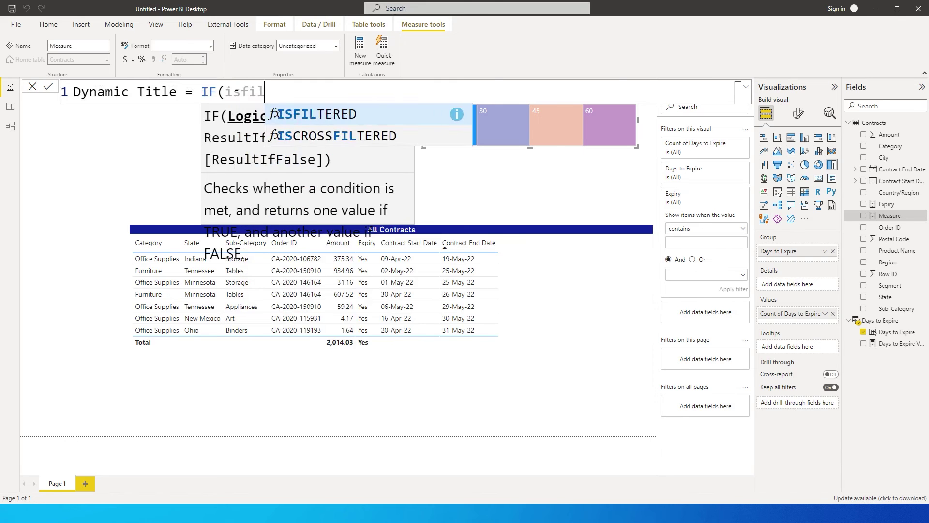
key("Tab")
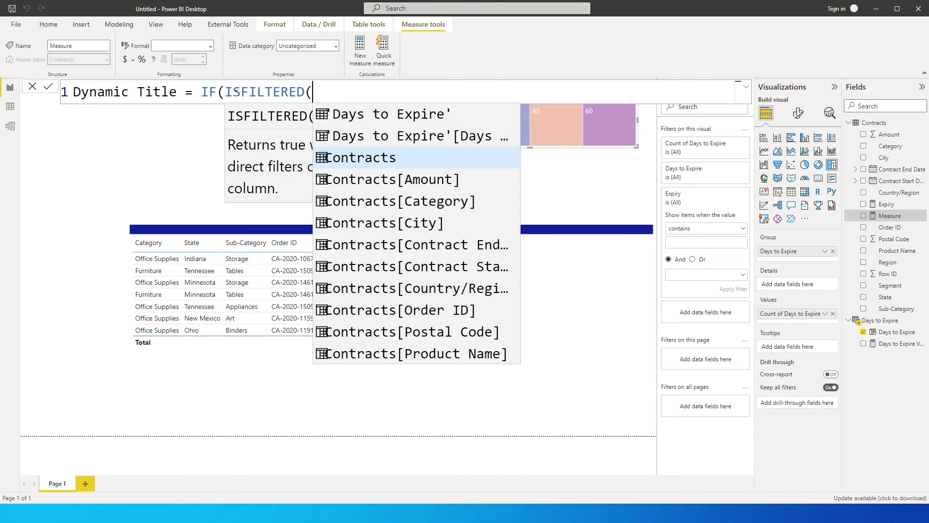
type("day")
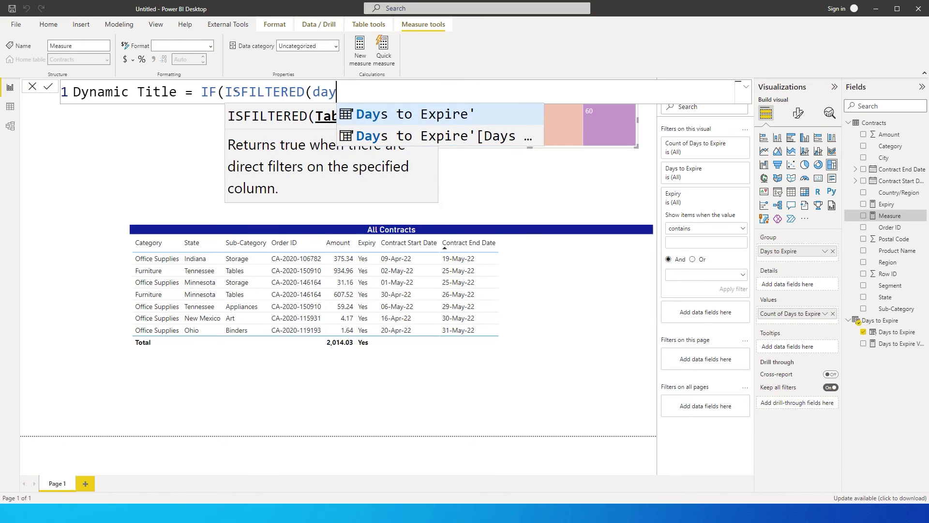
key("Tab")
type(")")
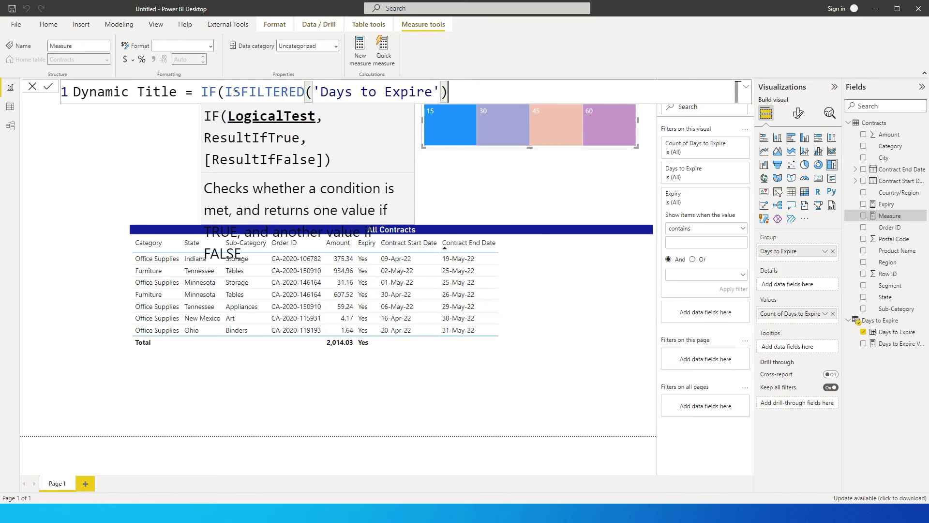
type(",")
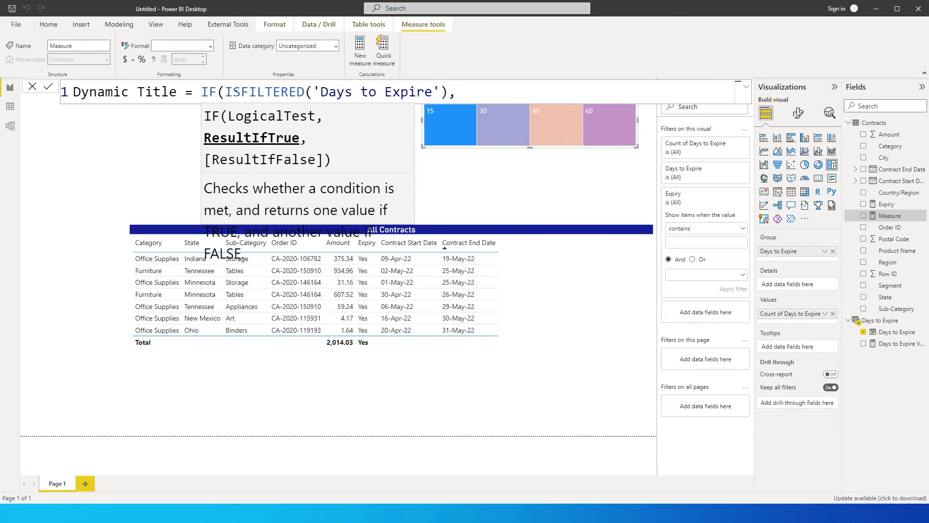
Start the IF's true result as "Contracts Expiring in " & 'Days to Expire'[Days to Expire Value].
type("\"Contracts Expiring in \" ")
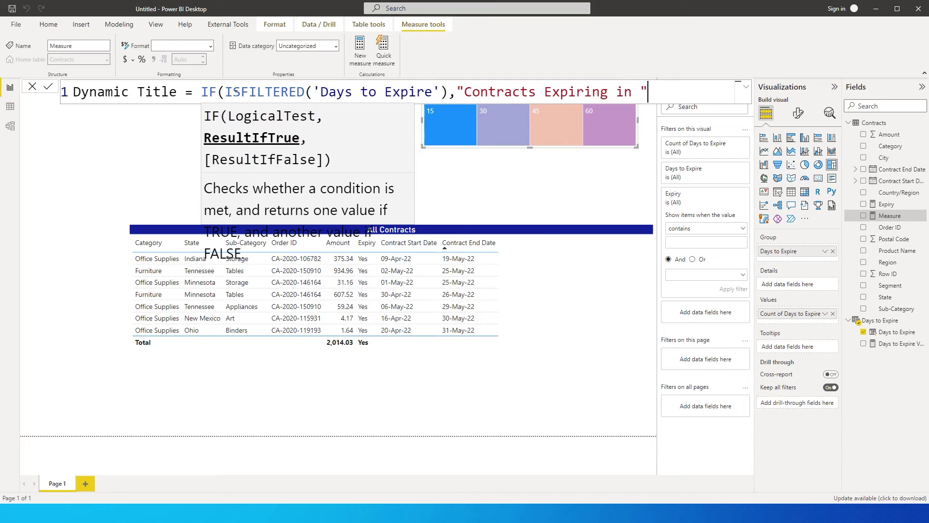
type("& Co")
key("BackSpace")
key("BackSpace")
type("Days")
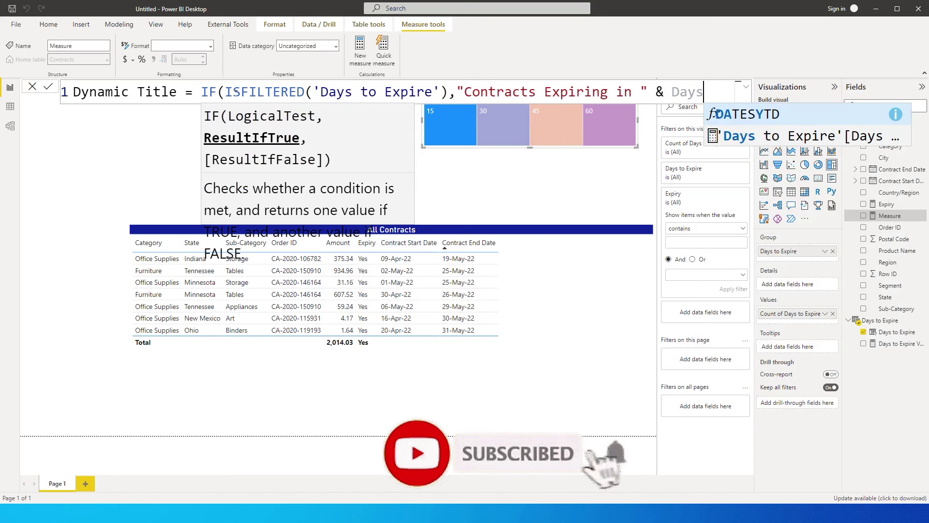
key("Down")
key("Tab")
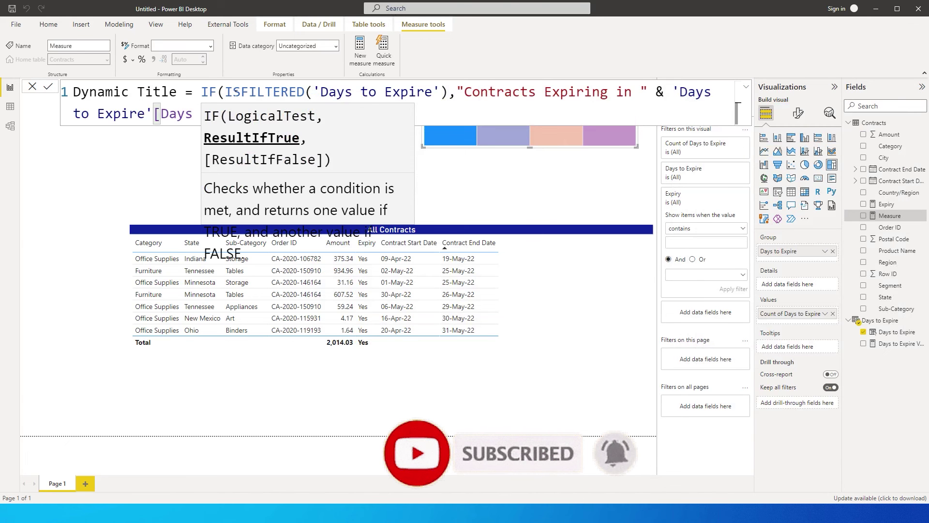
Append & " Days" to the true result, add "All Contracts" as the false result, and commit the Dynamic Title measure.
left_click(464, 92)
left_click(388, 109)
type("&")
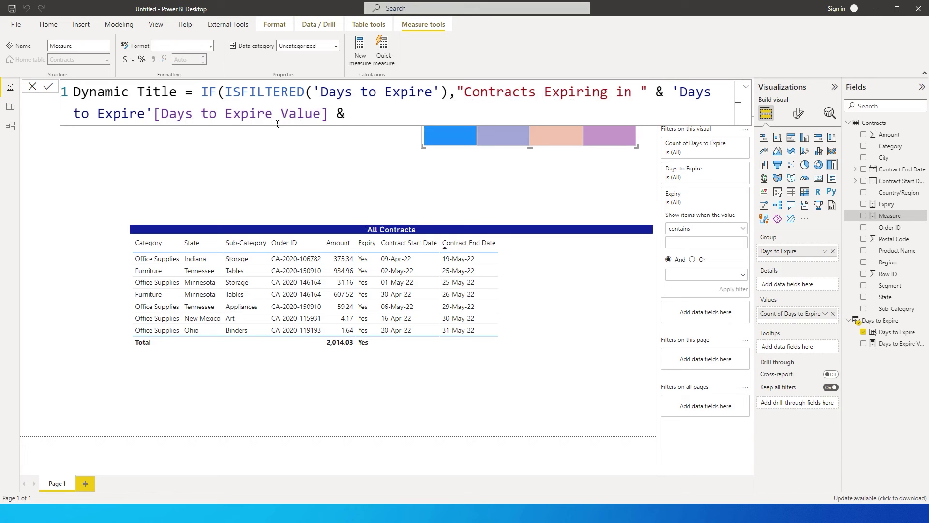
type("\" Days")
type(",")
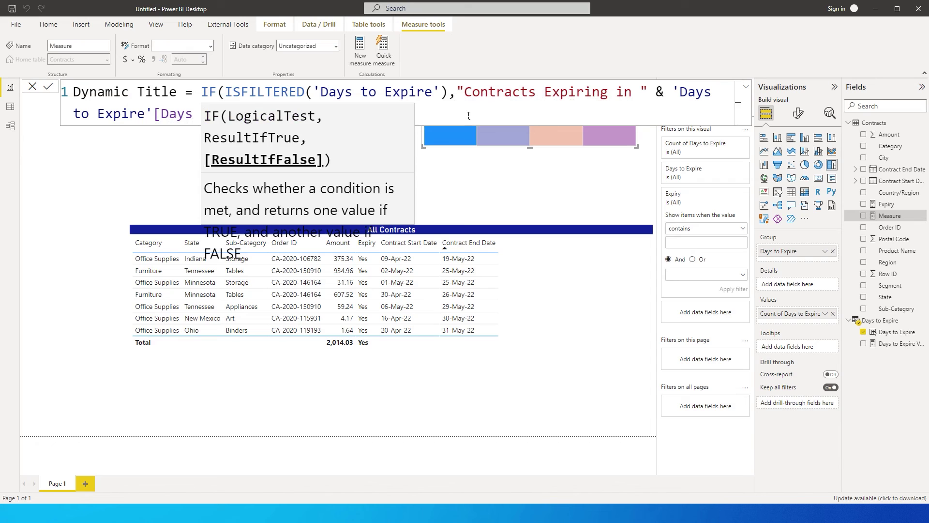
type("\"All Contracts\")")
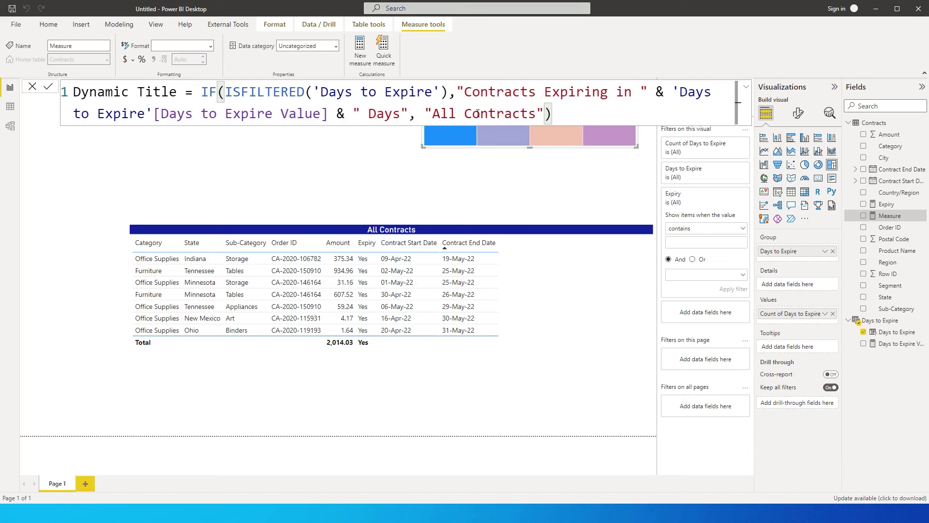
key("Return")
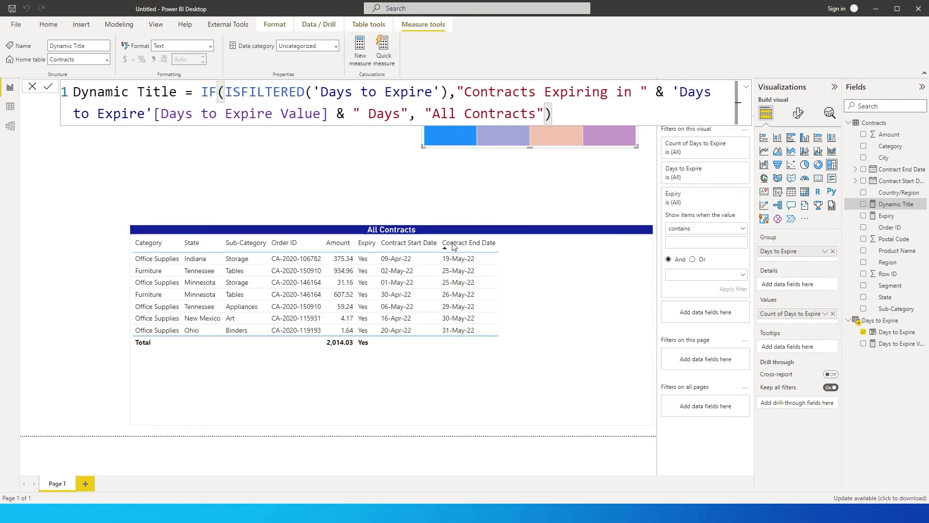
Base the Days to Expire treemap's title text on the Dynamic Title measure from Contracts, and select the contracts table.
left_click(800, 115)
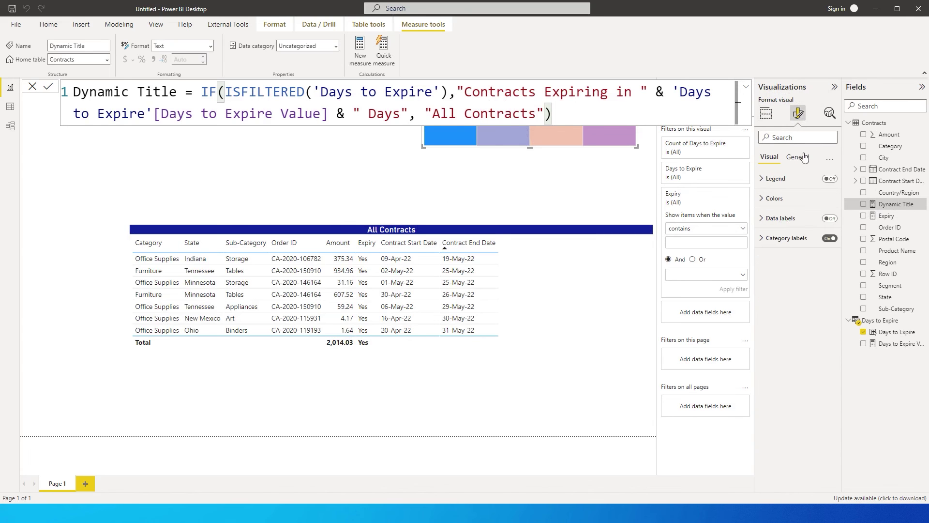
left_click(797, 157)
left_click(769, 198)
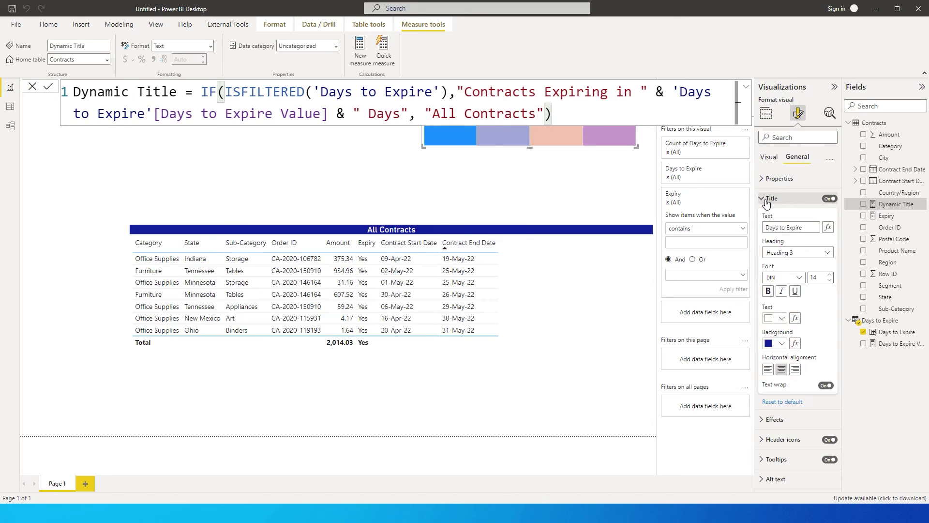
left_click(828, 228)
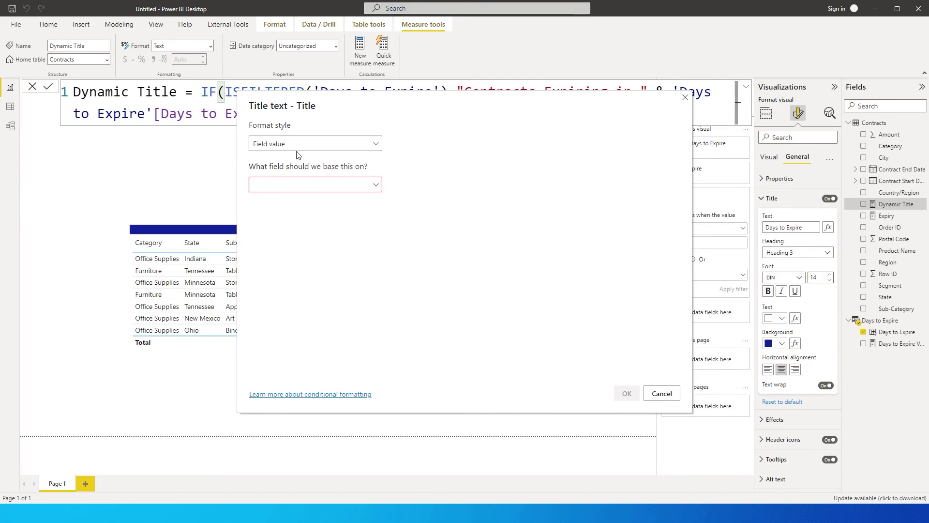
left_click(378, 190)
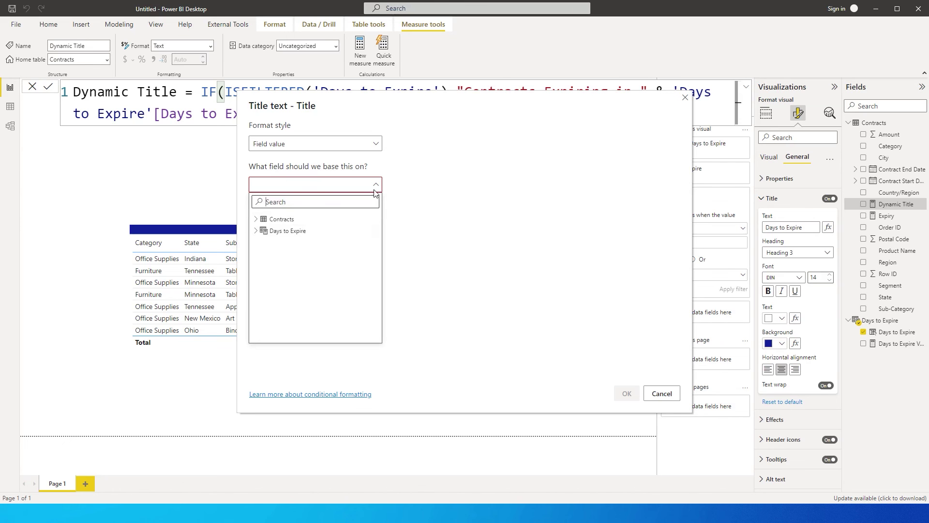
left_click(257, 220)
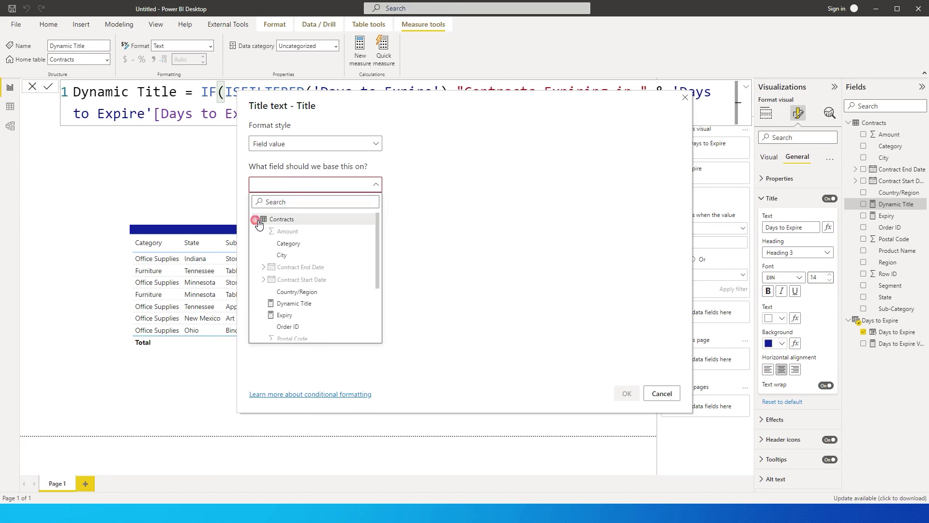
left_click(302, 304)
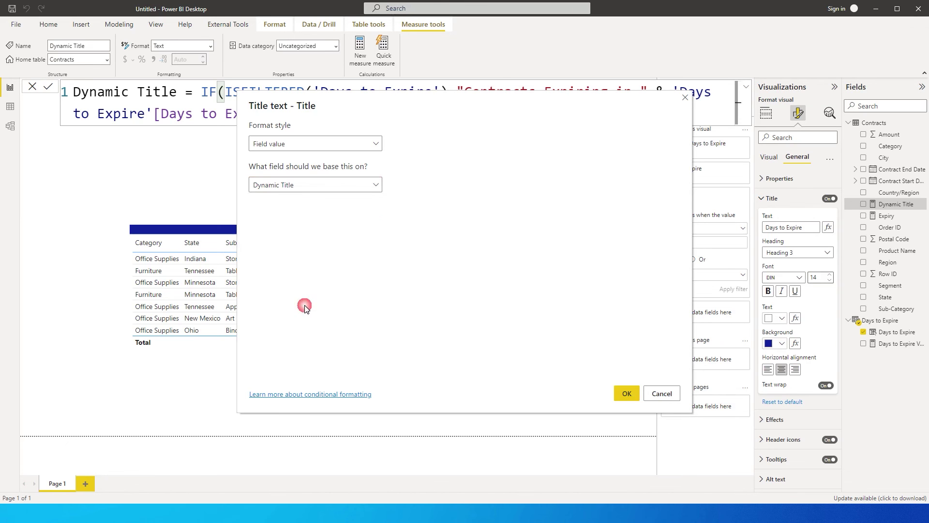
left_click(627, 394)
left_click(469, 159)
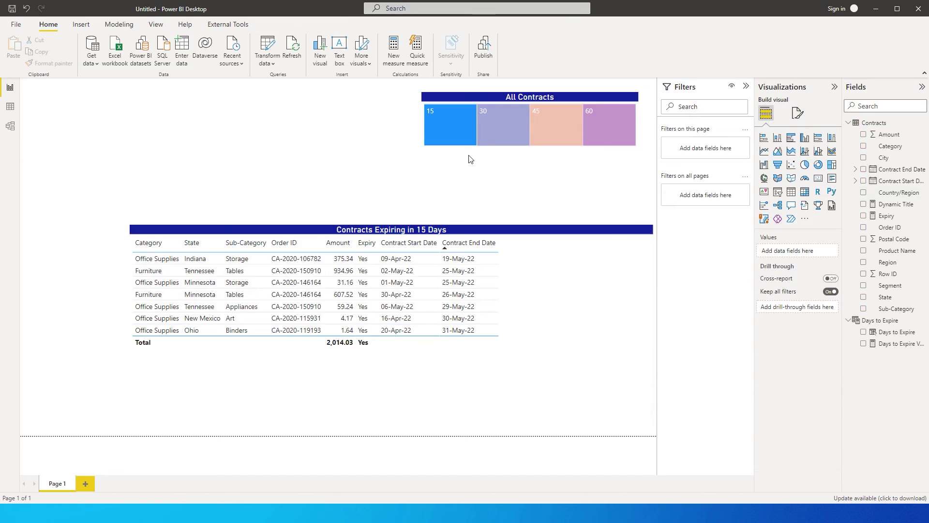
left_click(397, 235)
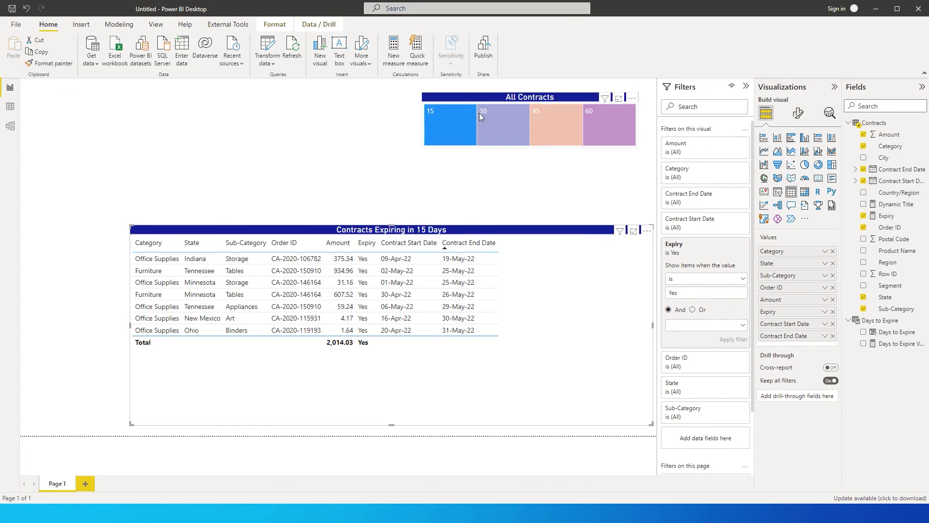
Test the Days to Expire treemap by filtering the contracts table to 30 days and 60 days, and clear the selection.
left_click(492, 125)
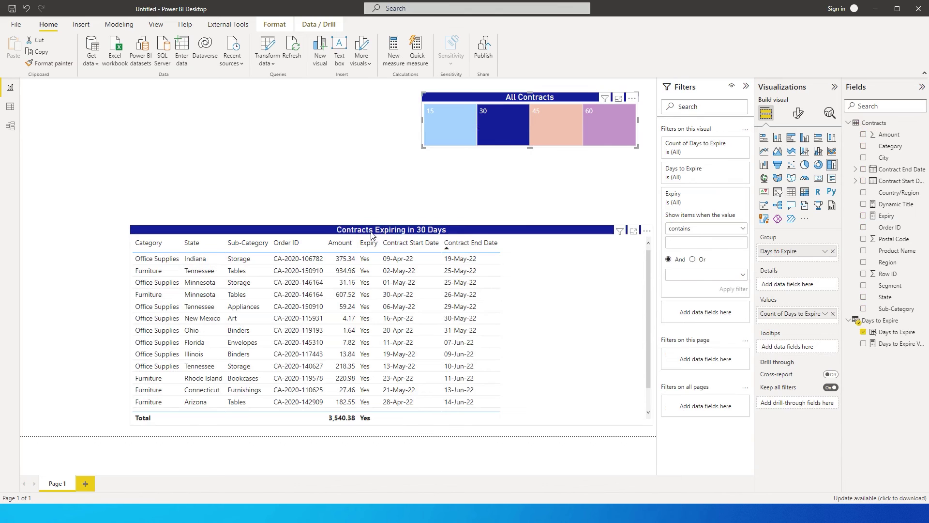
left_click(601, 122)
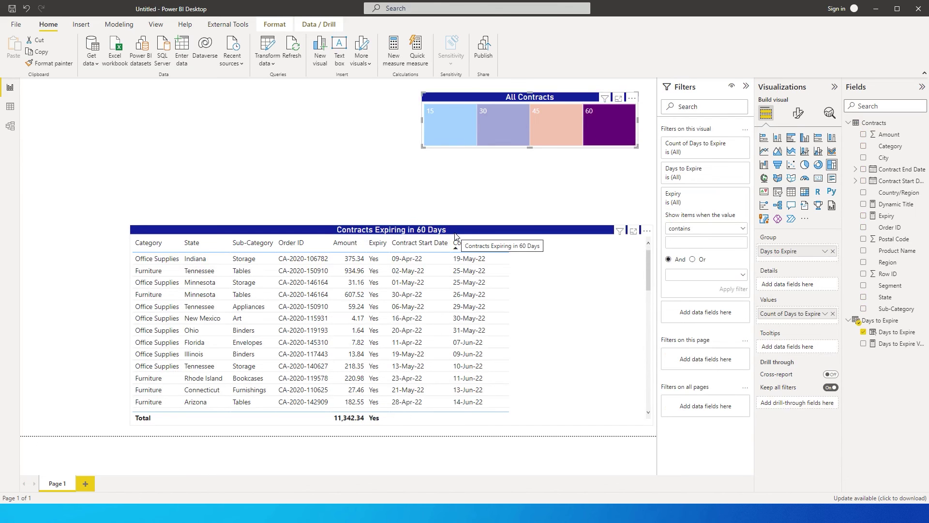
left_click(613, 126)
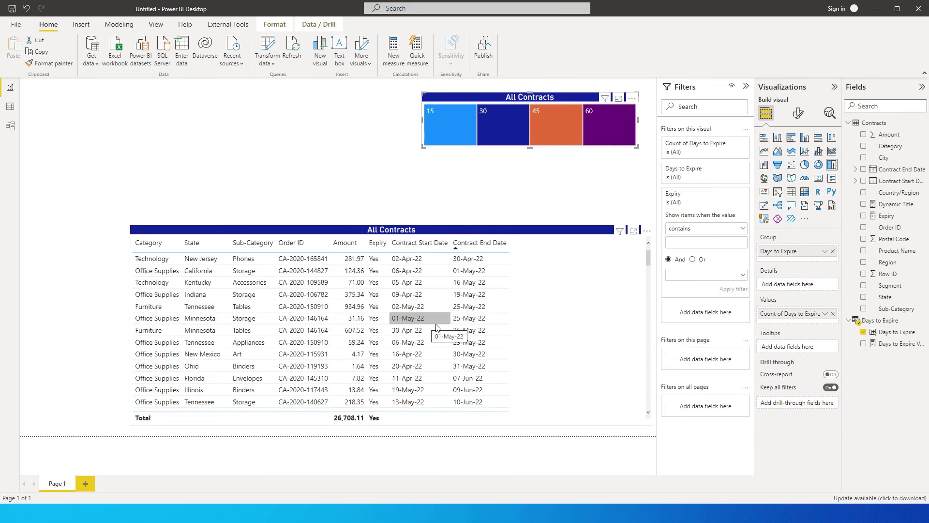
Narrow the contracts table and reposition it in the lower-right area of the report page.
left_click(516, 242)
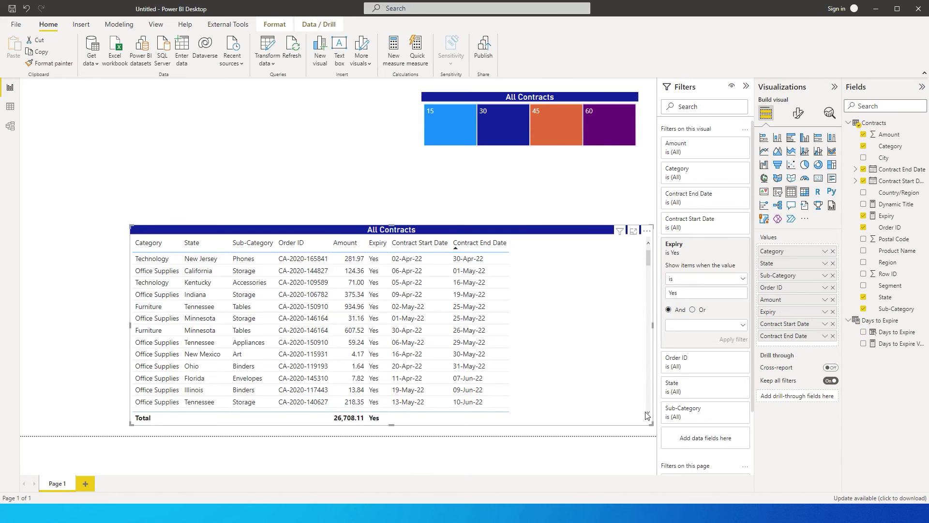
left_click_drag(651, 424, 532, 409)
key("ctrl+z")
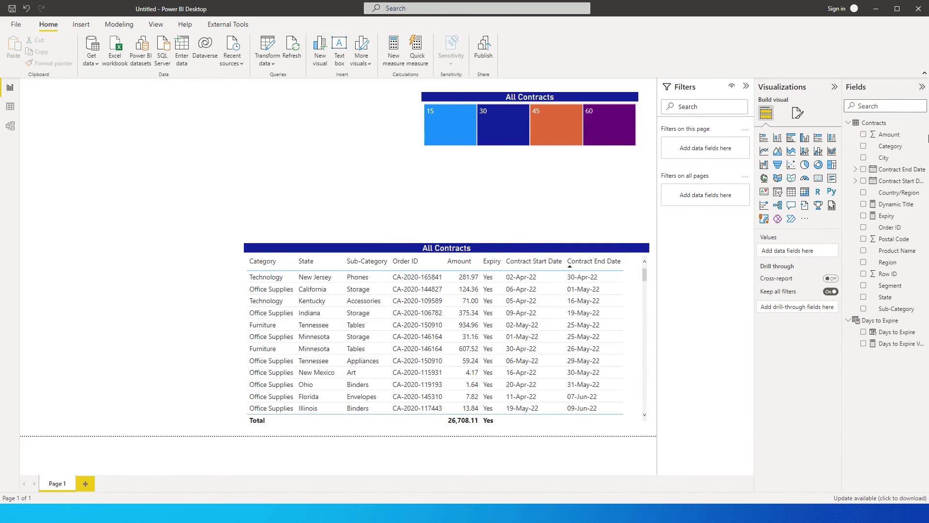
Create a new measure in the Contracts table and name it No of Contracts.
left_click(921, 123)
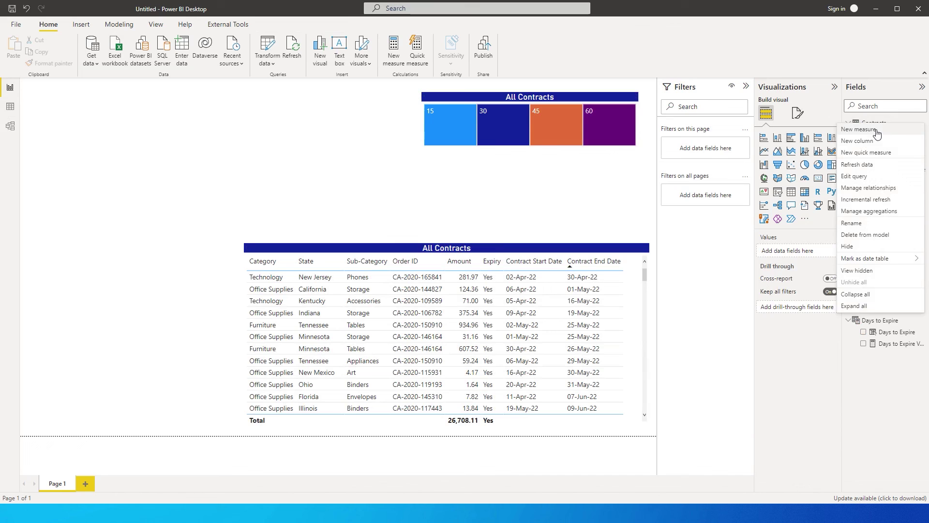
left_click(876, 131)
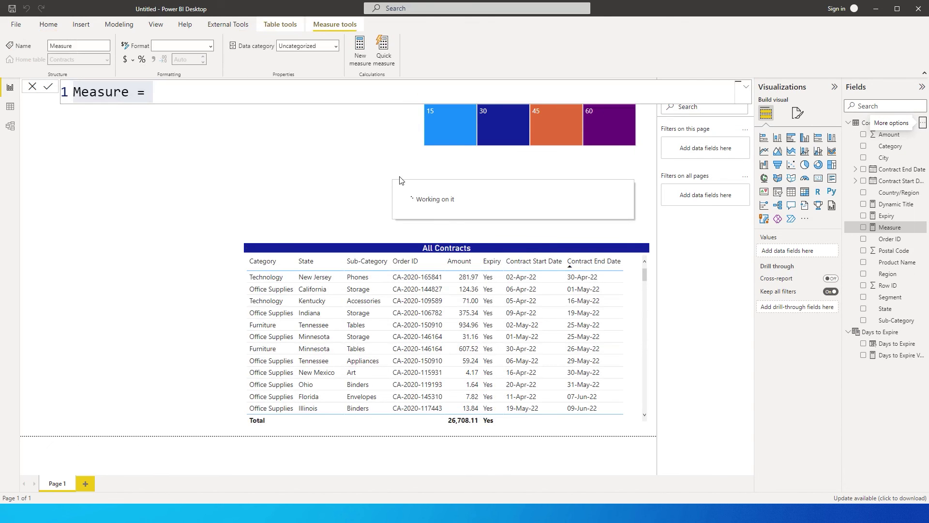
type("Of")
key("BackSpace")
key("BackSpace")
type("1 No of Contracts ")
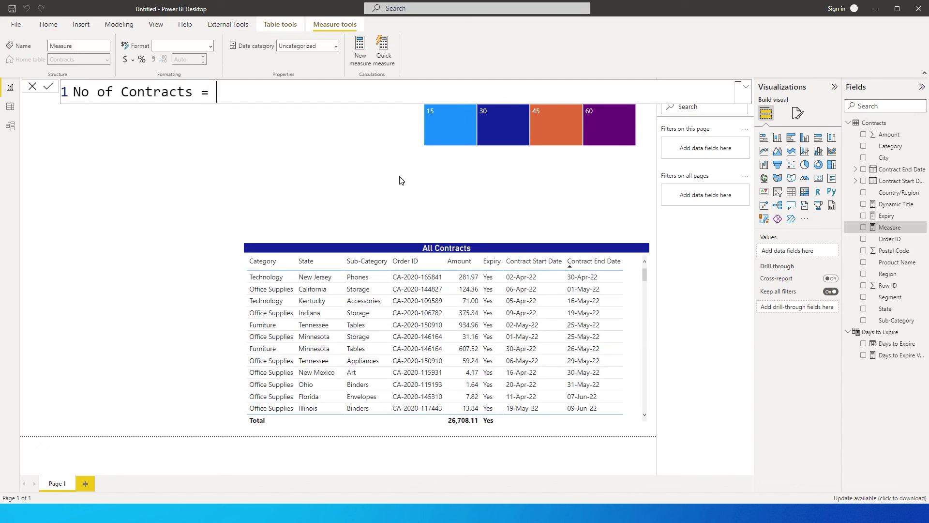
Begin the No of Contracts formula with CALCULATE(DISTINCTCOUNT(Contracts[Order ID]), as its expression.
type("= Ca")
key("Tab")
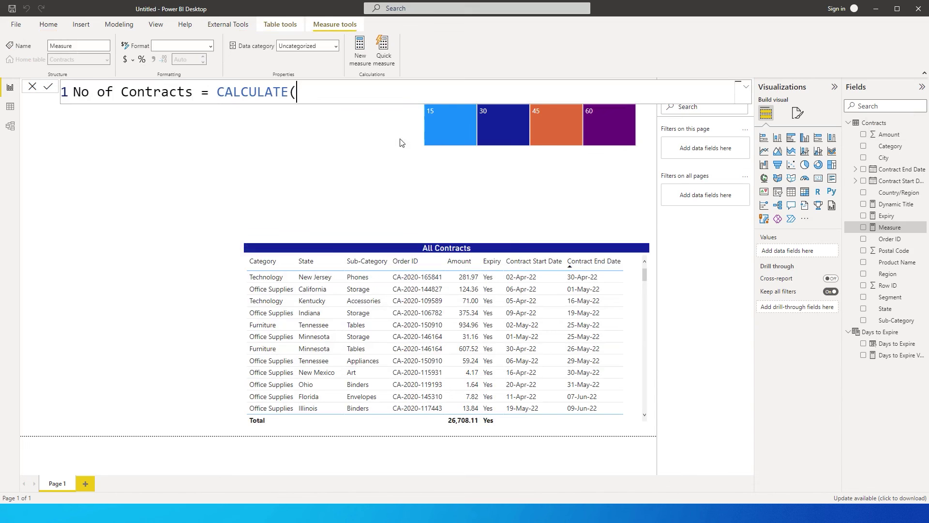
type("Distin")
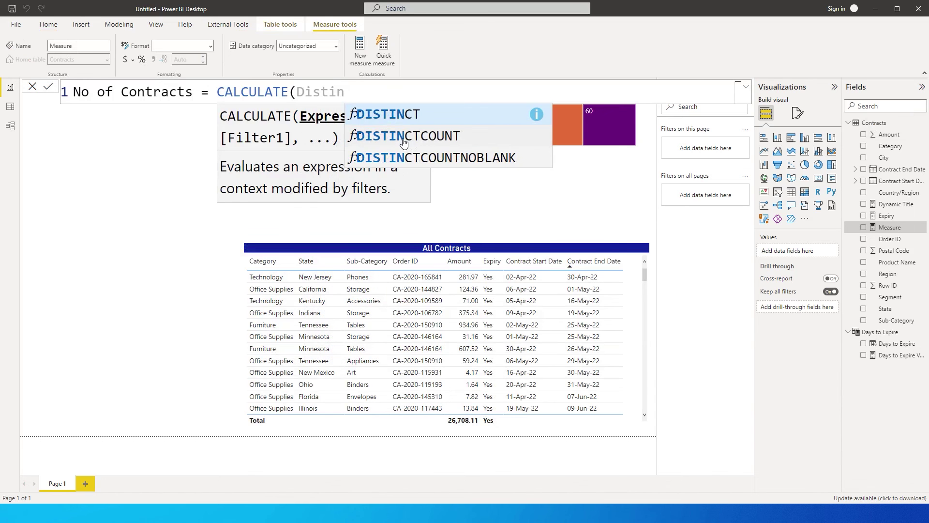
left_click(404, 138)
type("orde")
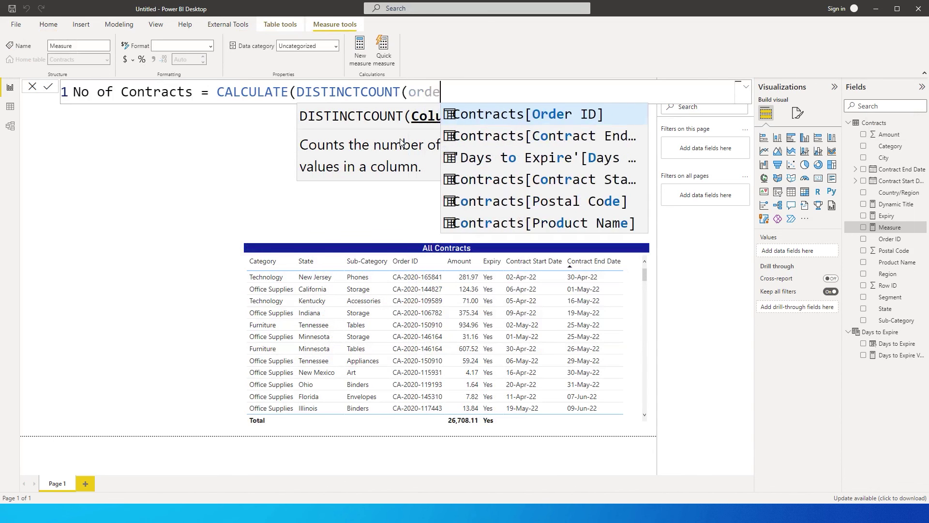
key("Tab")
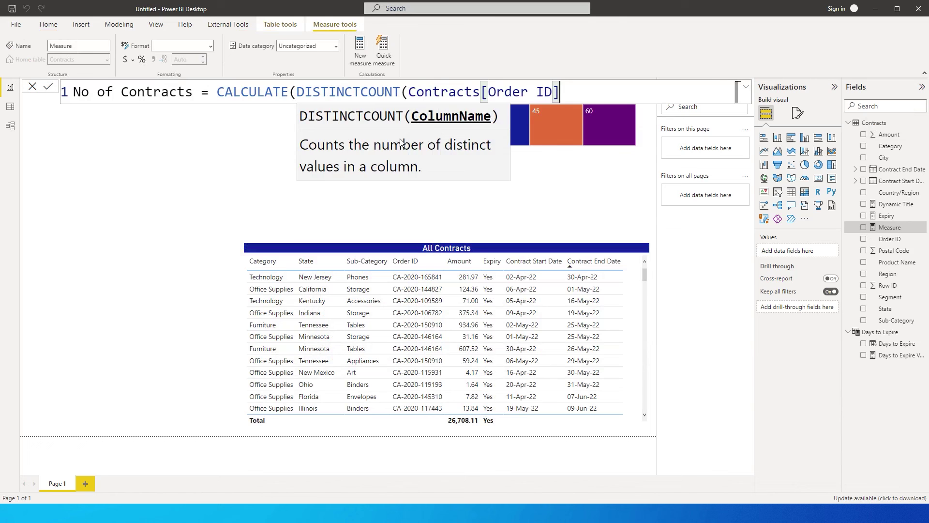
type("),")
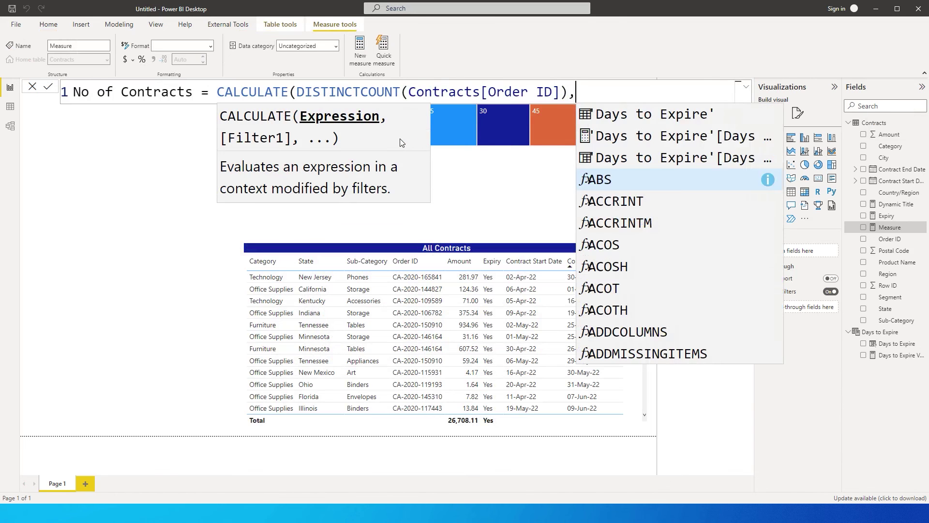
Add a FILTER( function as the CALCULATE filter argument, placed on its own indented second line.
type("Filter")
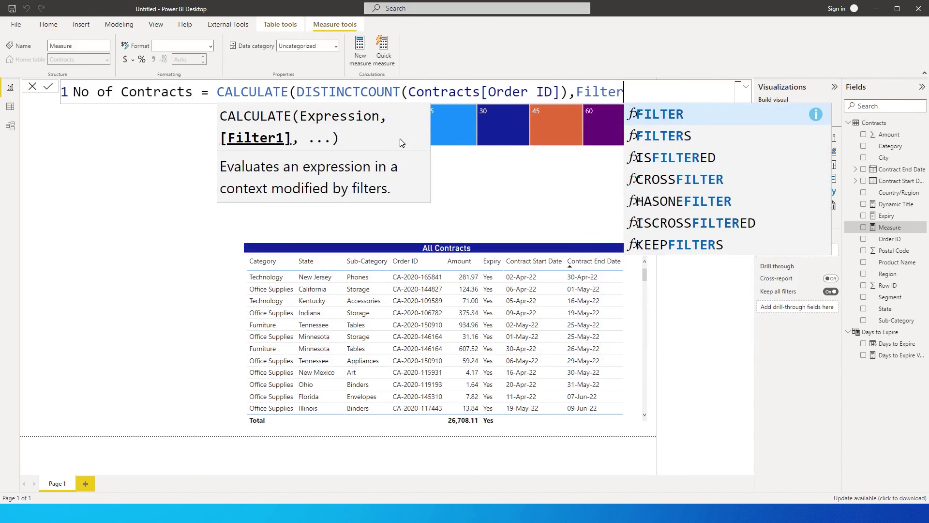
key("Tab")
key("Escape")
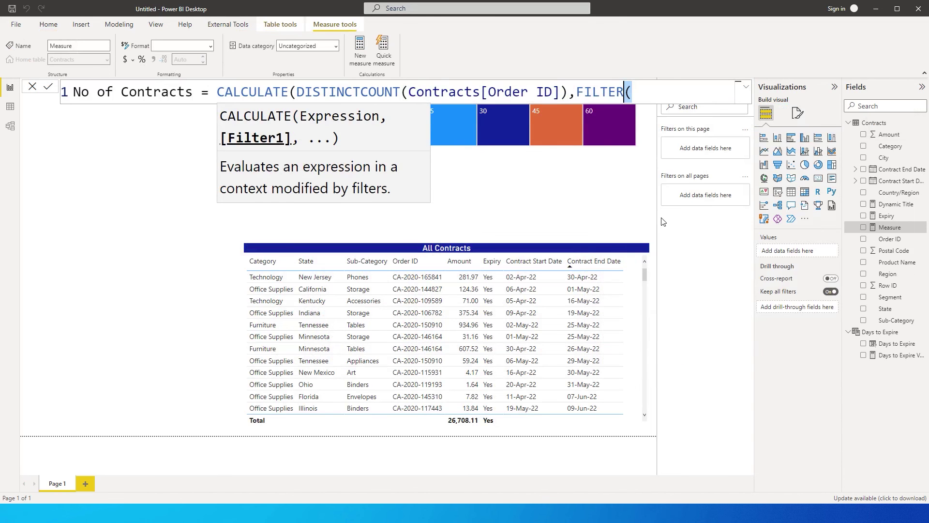
left_click(579, 95)
key("shift+Return")
key("Tab")
key("Tab")
key("Tab")
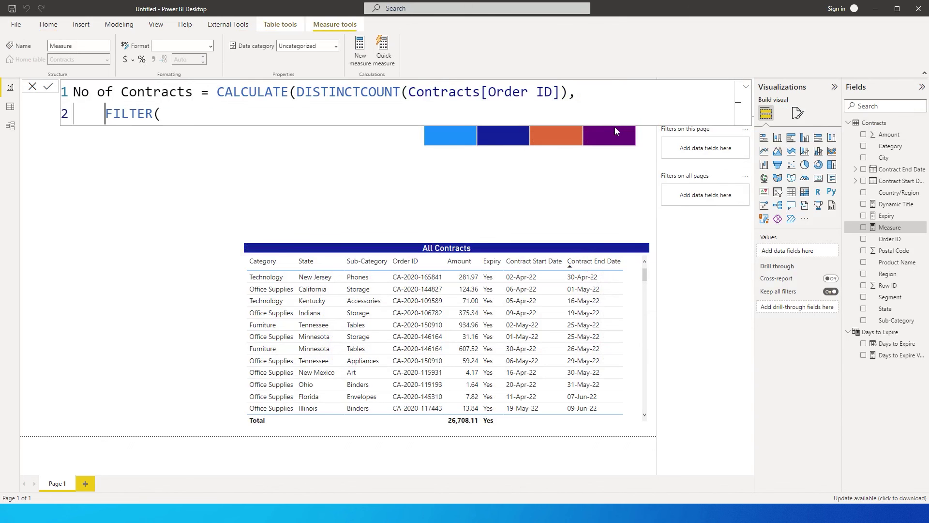
key("Tab")
key("Tab")
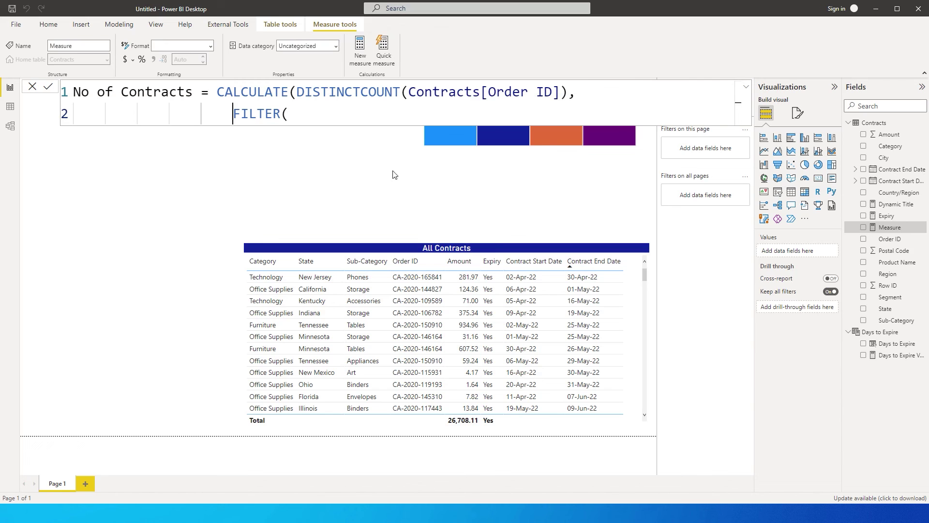
left_click(305, 114)
key("BackSpace")
type("(")
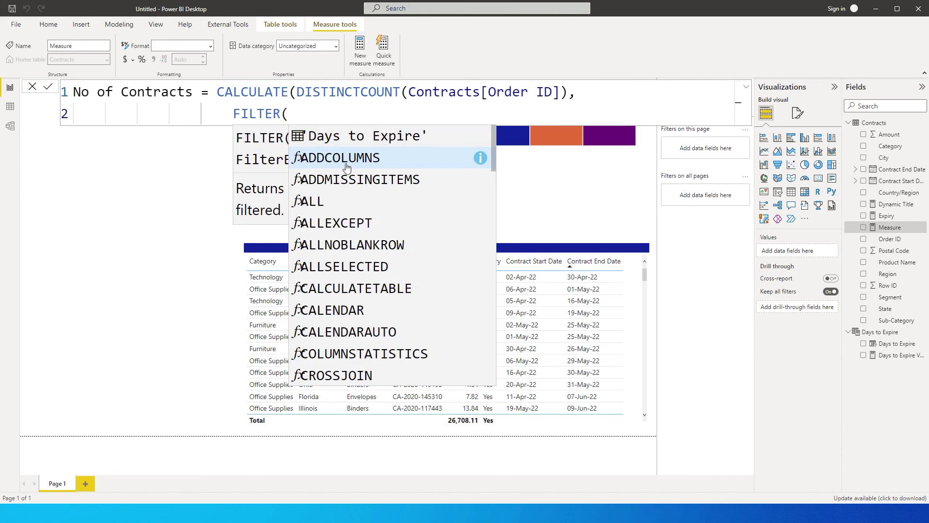
Complete the FILTER with Contracts and the condition [Expiry] = "Yes", close both functions, and commit the No of Contracts measure.
type("Contracts")
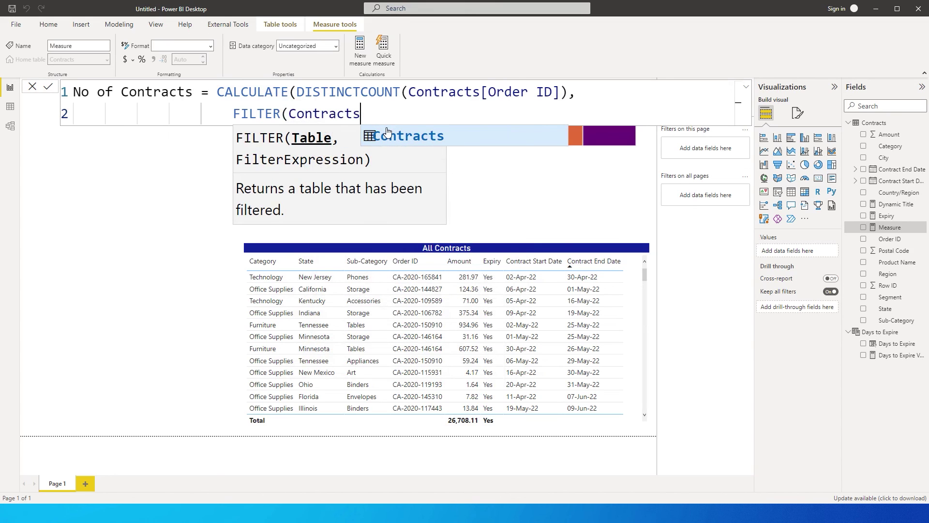
type(",")
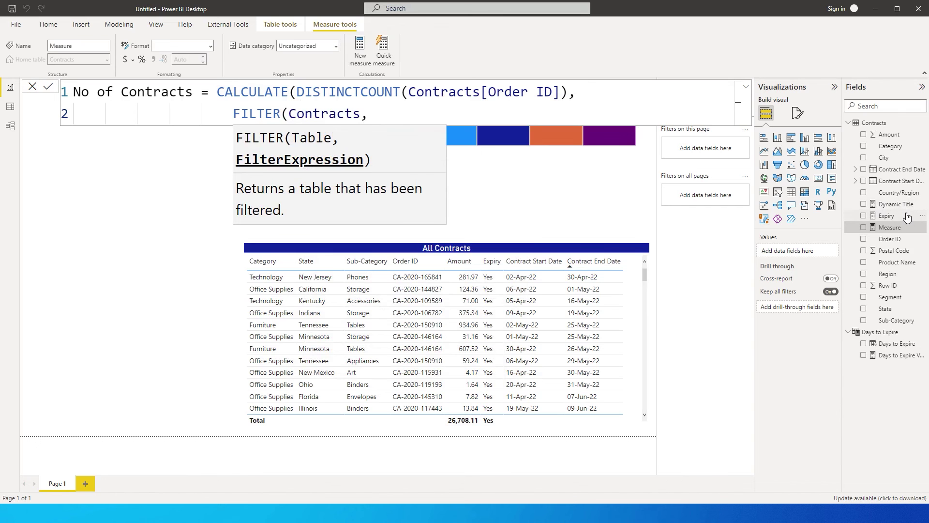
type("Expir")
key("Tab")
type("= \"Yes\")")
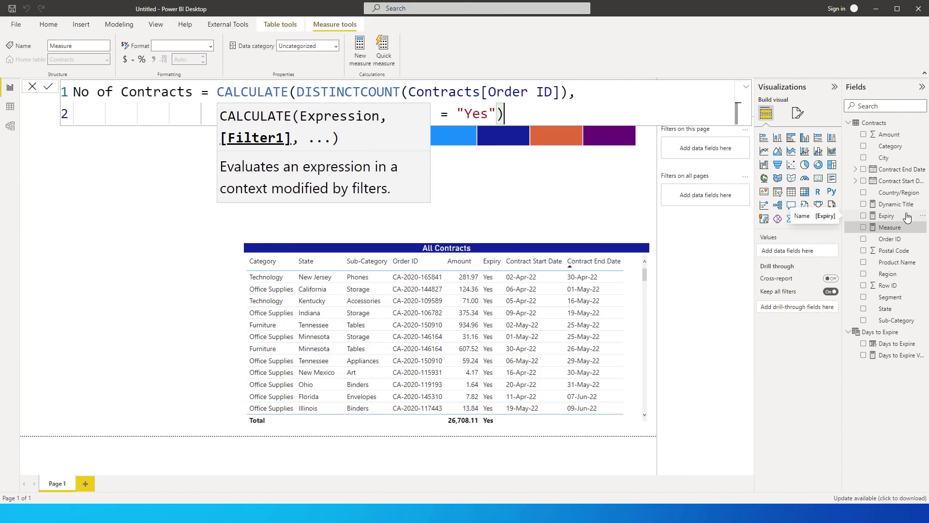
type(")")
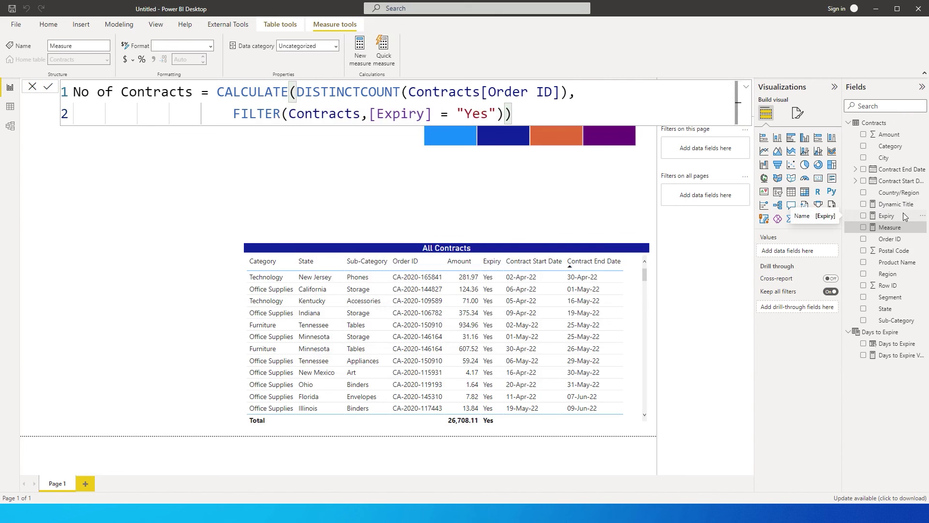
key("Return")
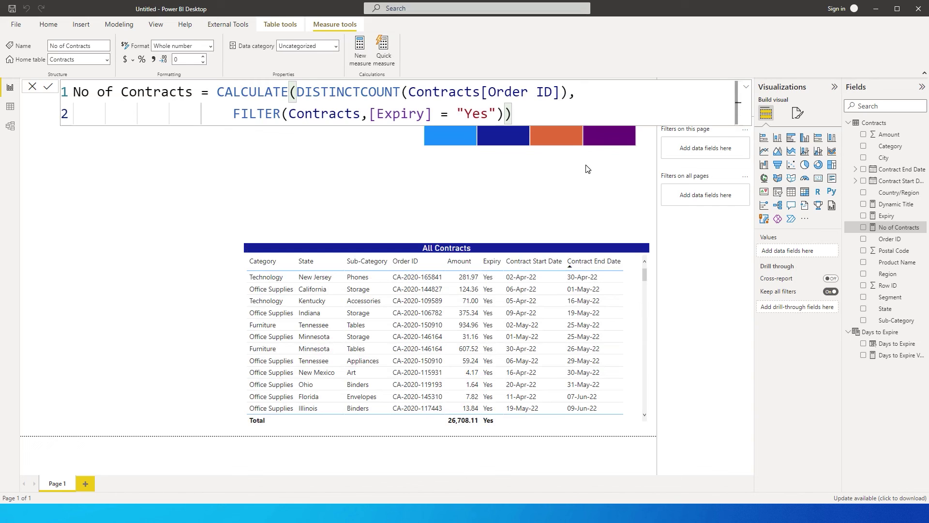
Add a clustered bar chart in the page's empty upper-left area showing No of Contracts by State.
left_click(310, 189)
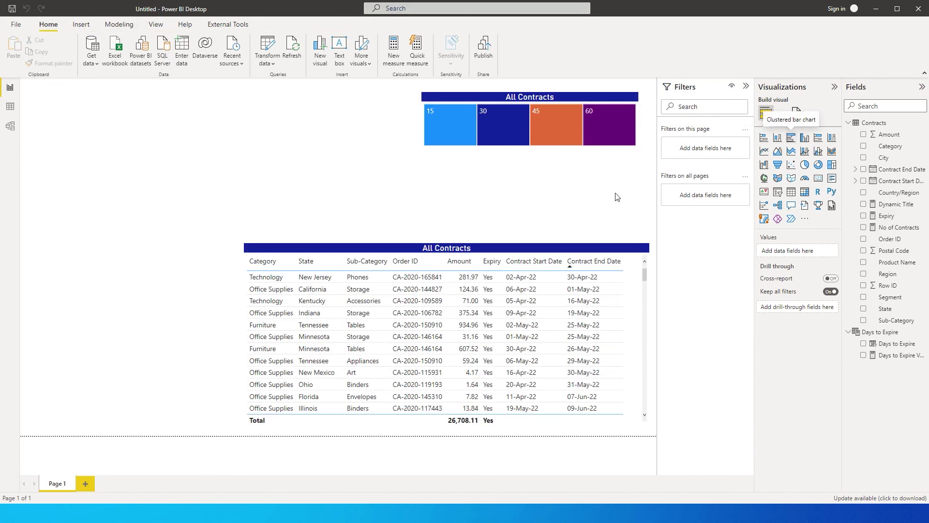
left_click(791, 140)
left_click_drag(236, 313, 203, 276)
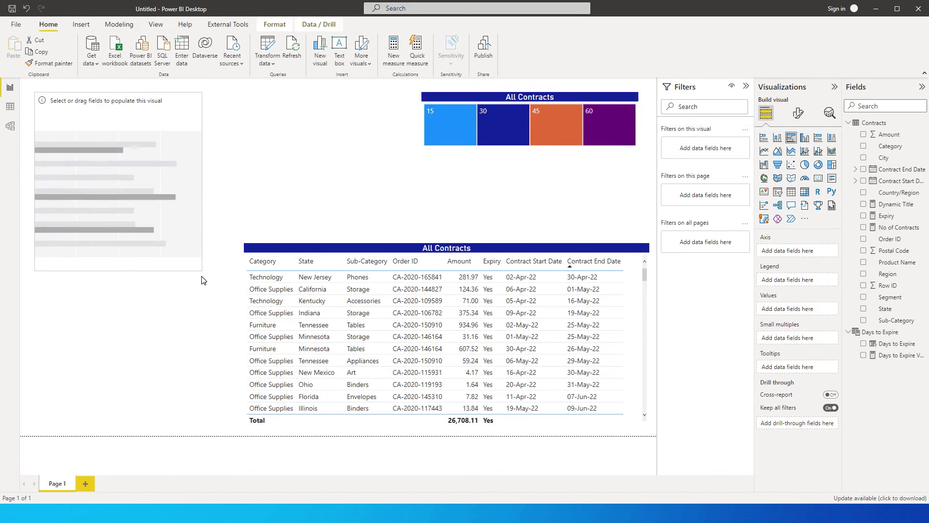
left_click(864, 308)
left_click(865, 228)
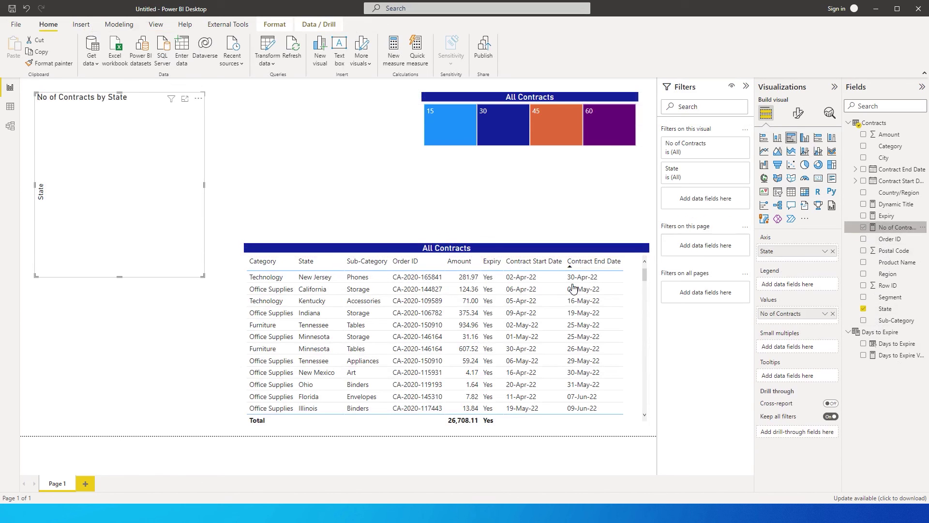
Turn on data labels for the No of Contracts by State chart and shift the chart slightly down and left.
left_click(798, 113)
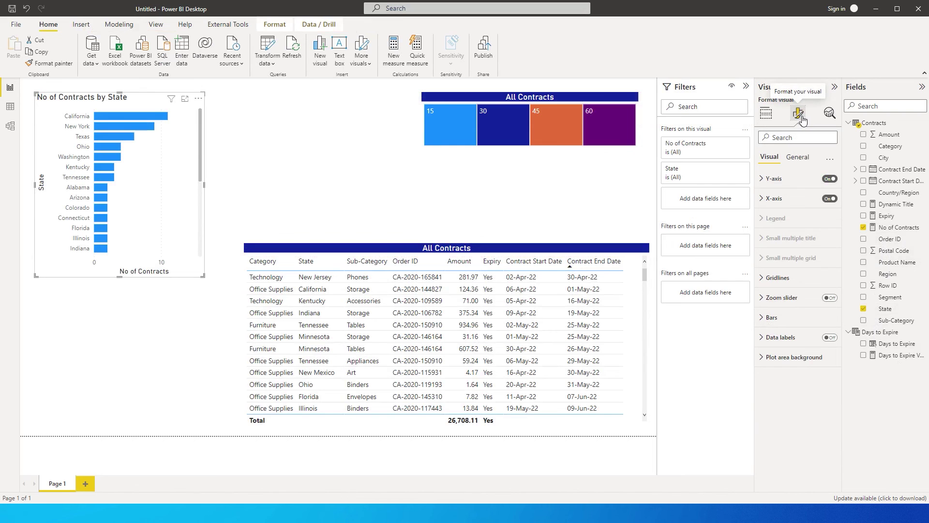
left_click(830, 337)
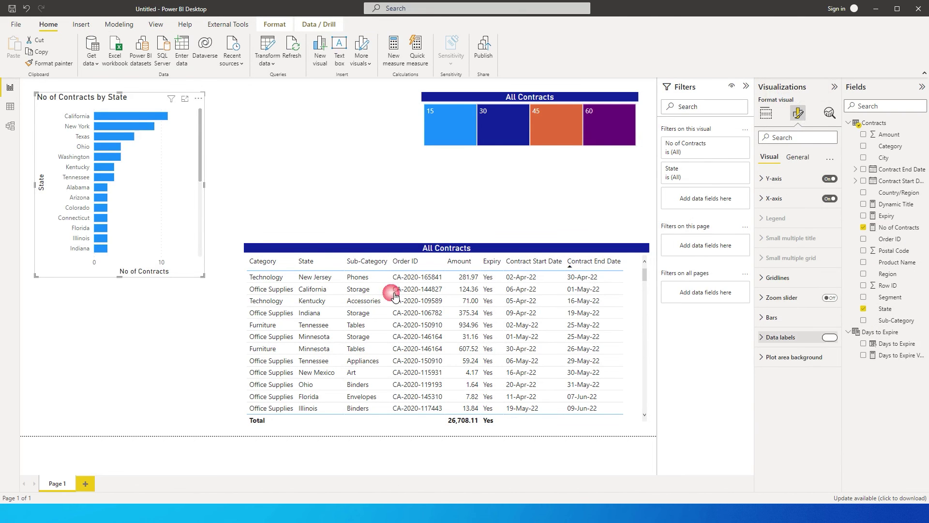
left_click_drag(187, 228, 183, 233)
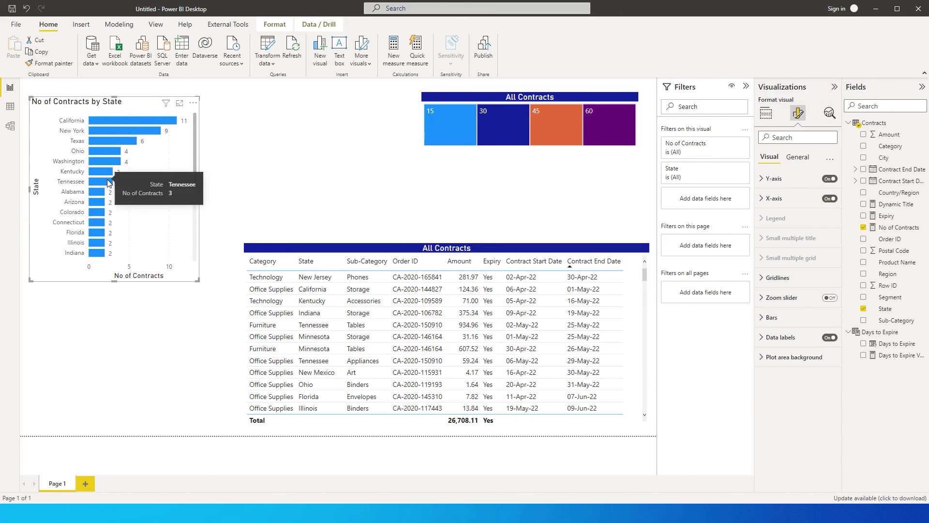
Select 30 in the Days to Expire treemap and edit its interaction so it filters the No of Contracts by State chart instead of highlighting it.
left_click(510, 126)
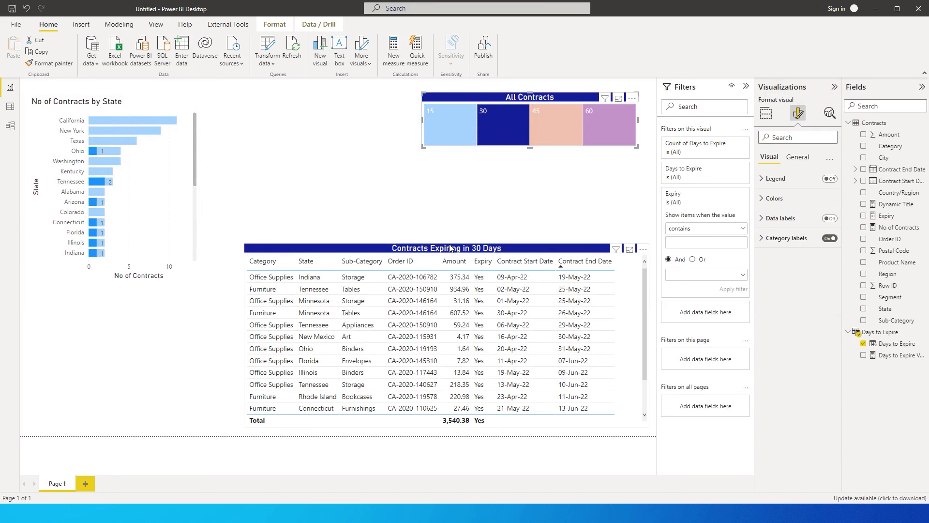
left_click(448, 249)
left_click(275, 24)
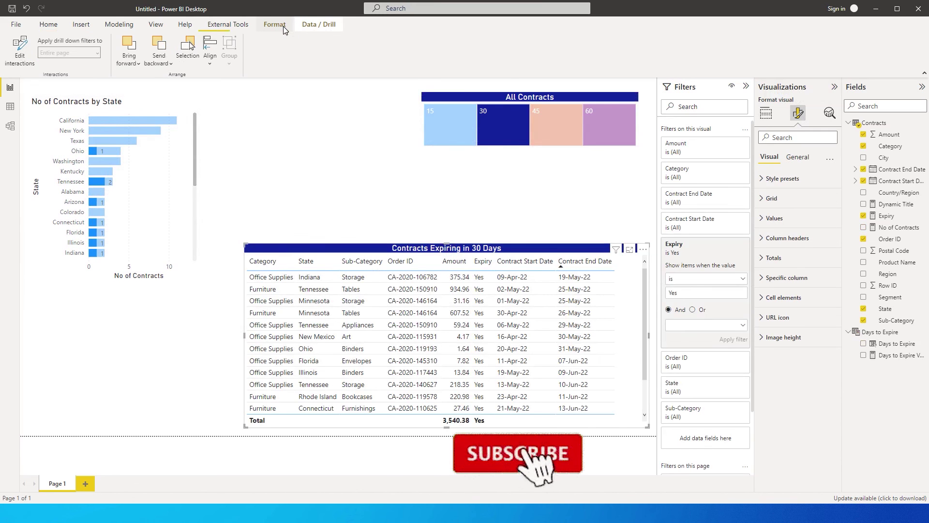
left_click(17, 56)
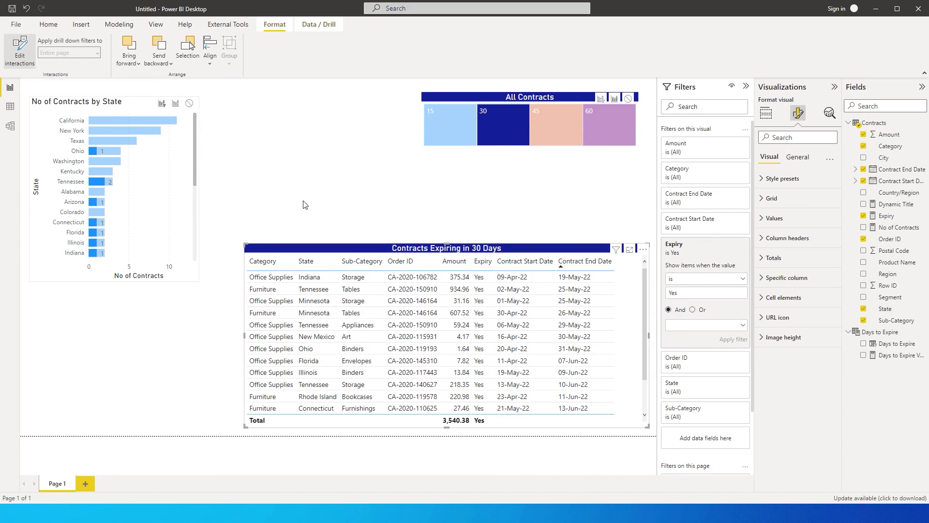
left_click(482, 104)
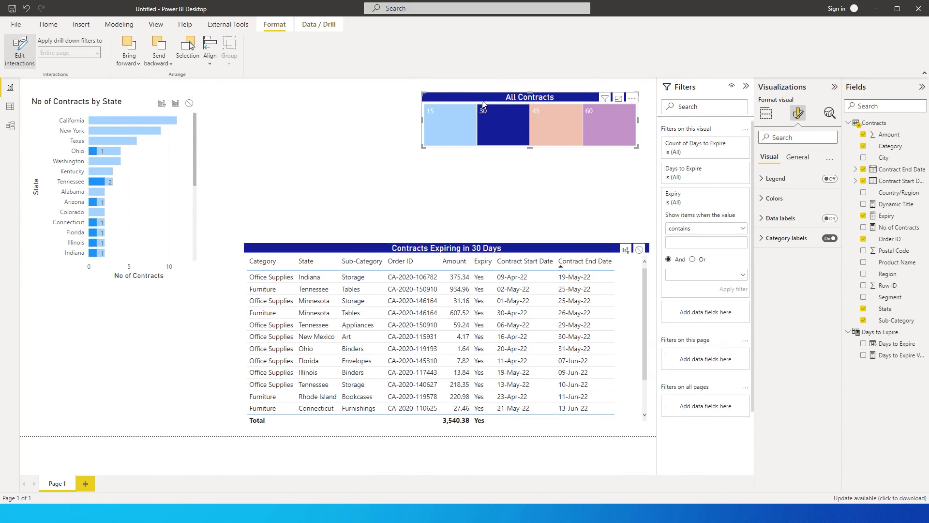
left_click(167, 108)
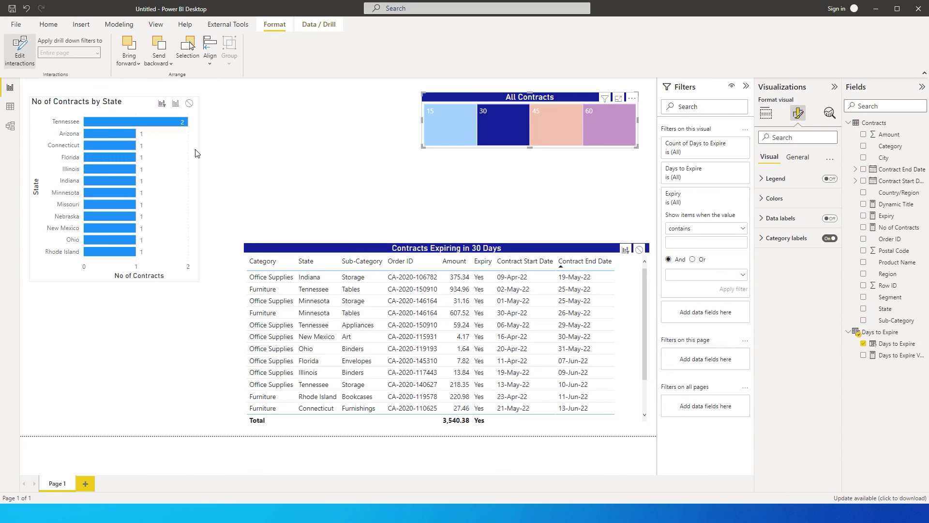
left_click(230, 145)
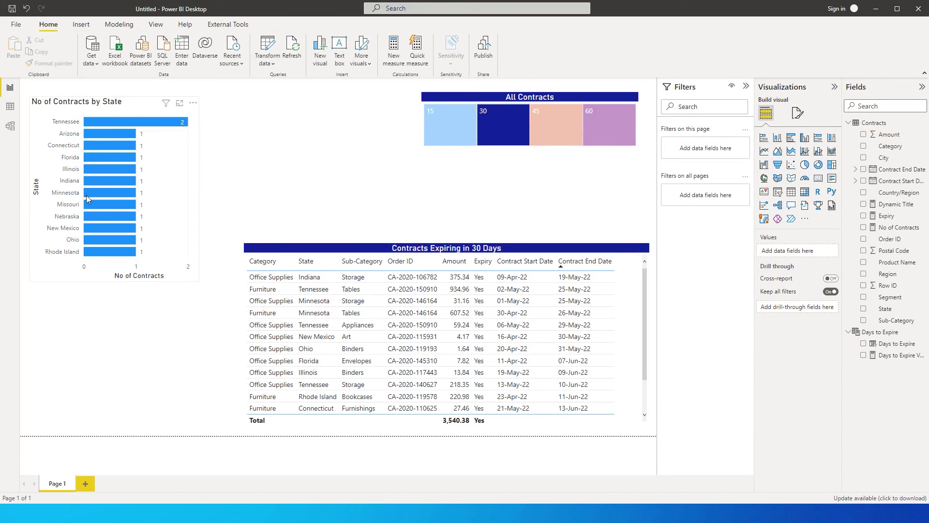
Move the No of Contracts by State chart slightly up, duplicate it beneath the original, and replace State with Category on the copy's axis.
left_click_drag(107, 109, 107, 99)
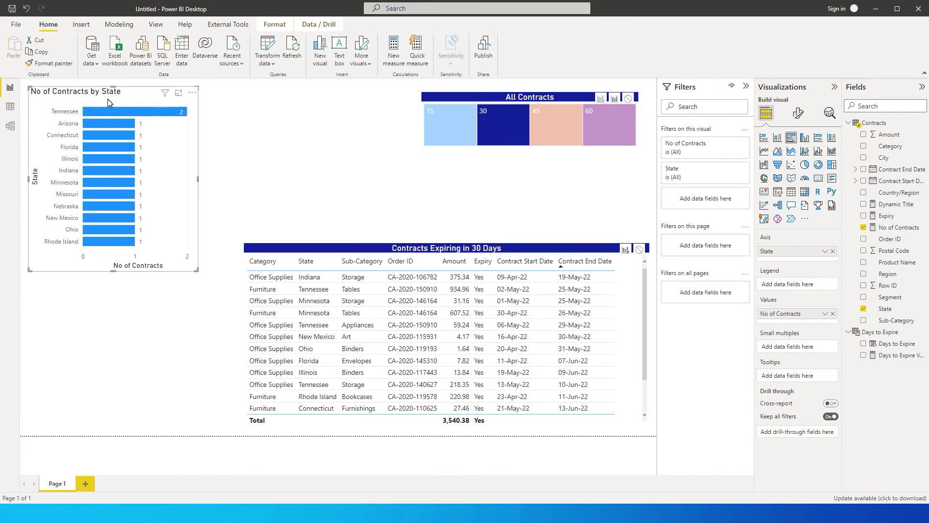
key("ctrl+c")
key("ctrl+v")
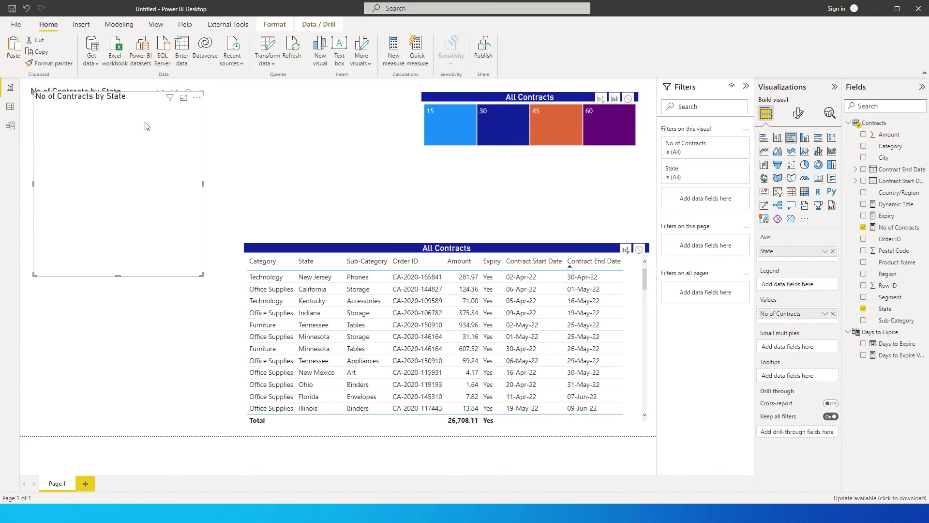
left_click_drag(135, 201, 111, 303)
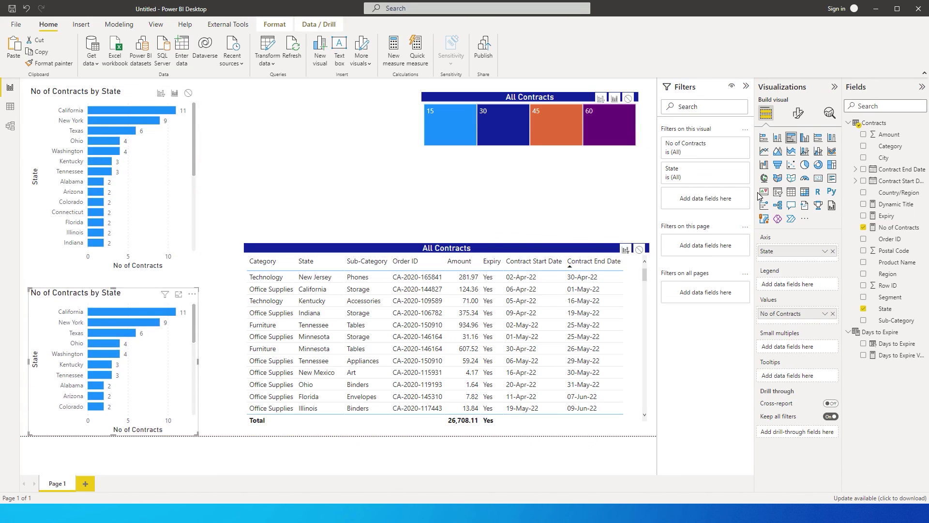
left_click_drag(892, 146, 793, 256)
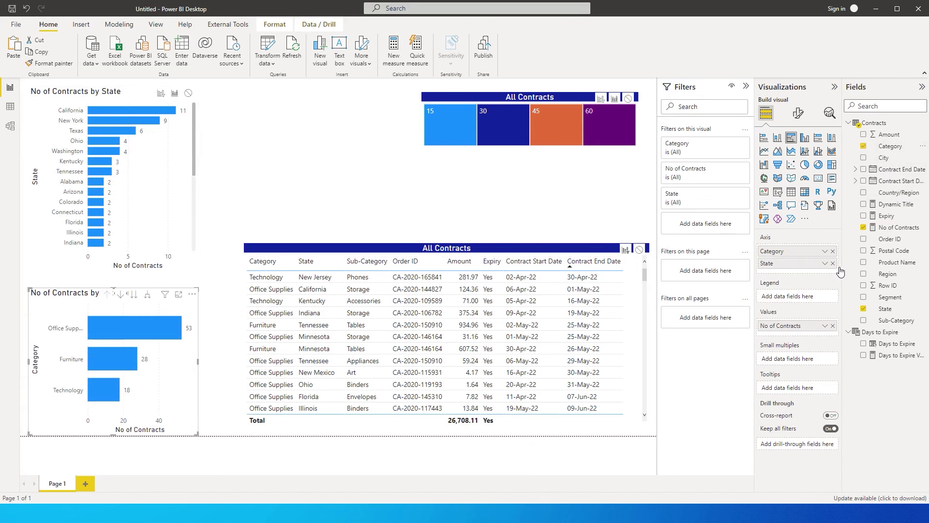
left_click(833, 263)
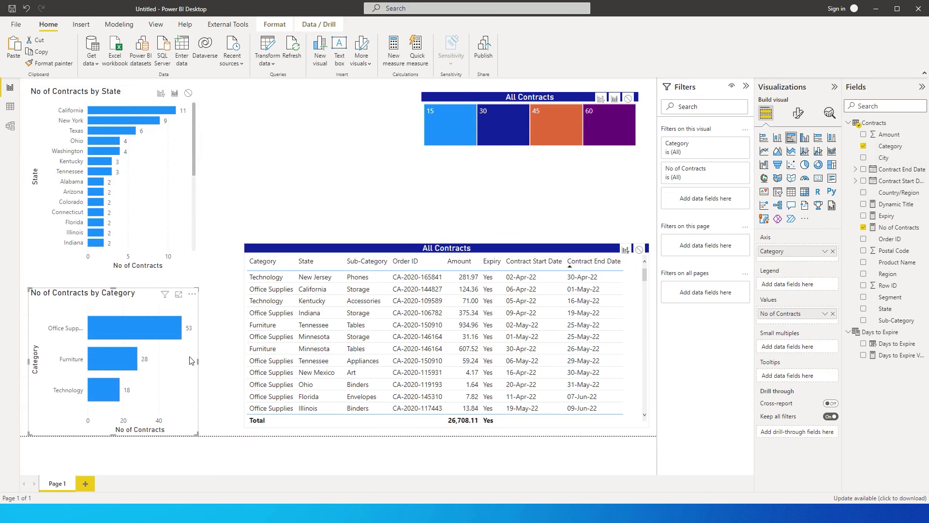
Select 30 in the Days to Expire treemap and set its interaction to filter the No of Contracts by Category chart.
left_click(489, 126)
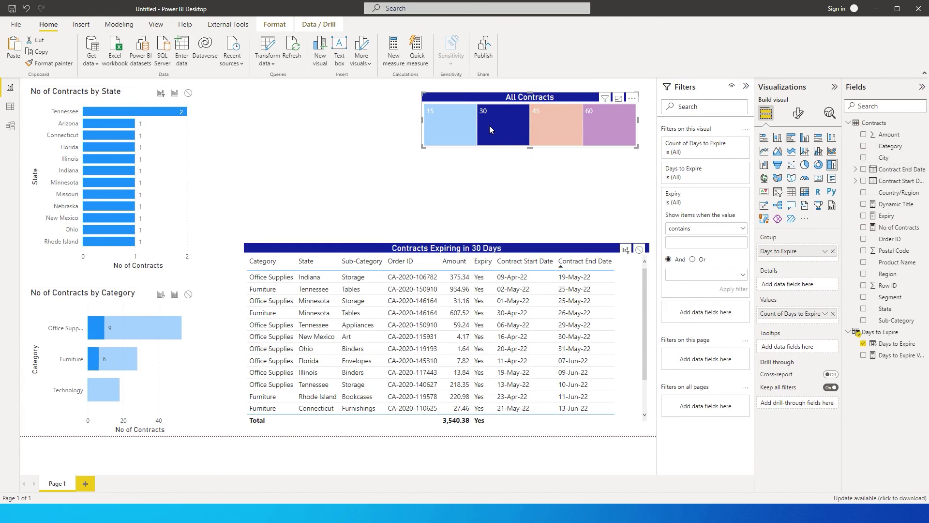
left_click(161, 294)
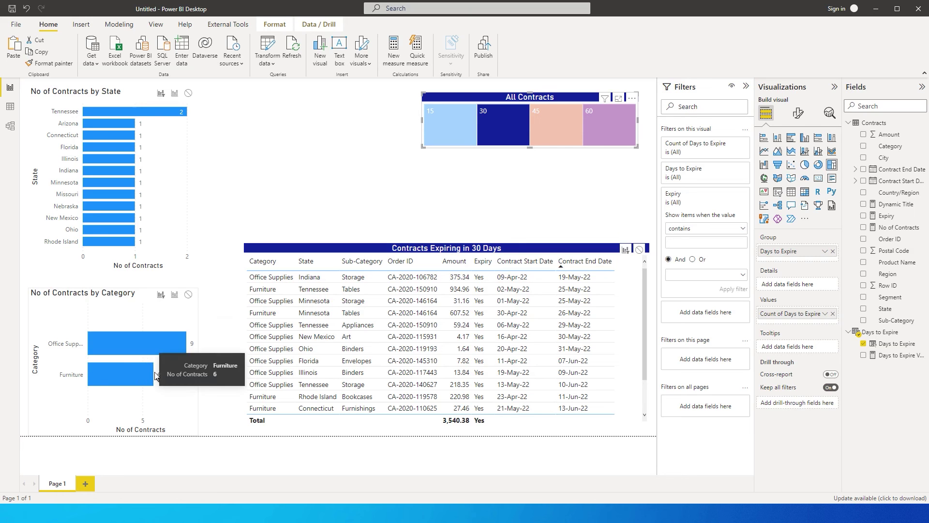
left_click(264, 215)
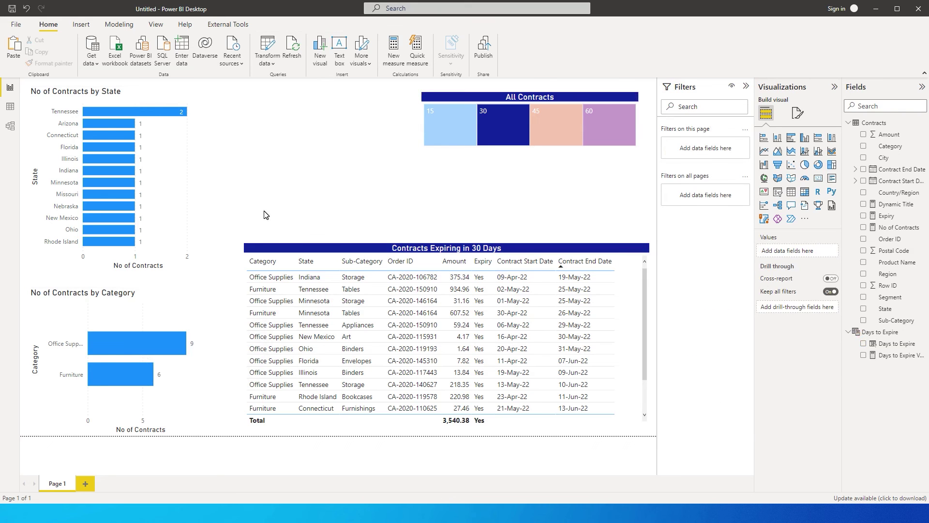